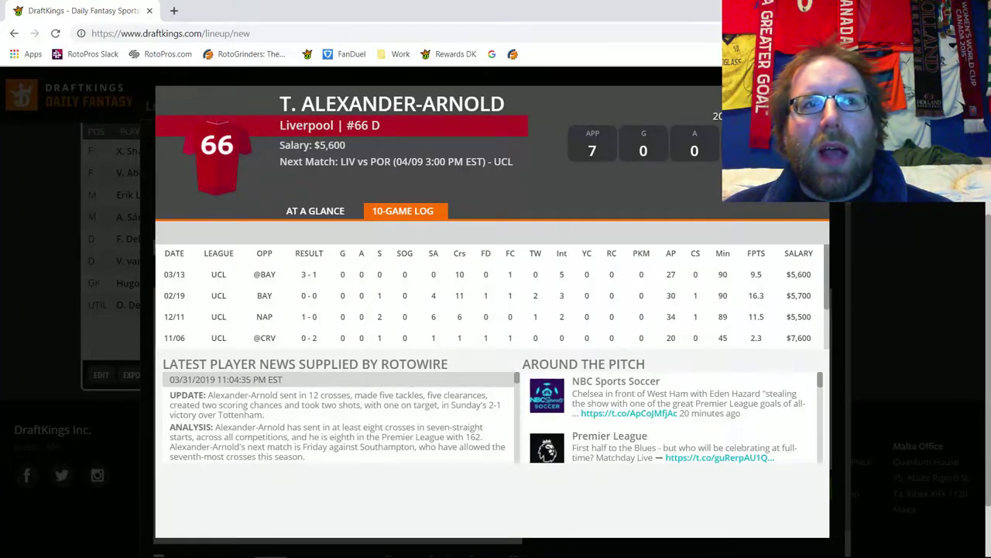
# Add Liverpool defender T. Alexander-Arnold to the lineup and remove Alex Telles from it.
pyautogui.press('Escape')
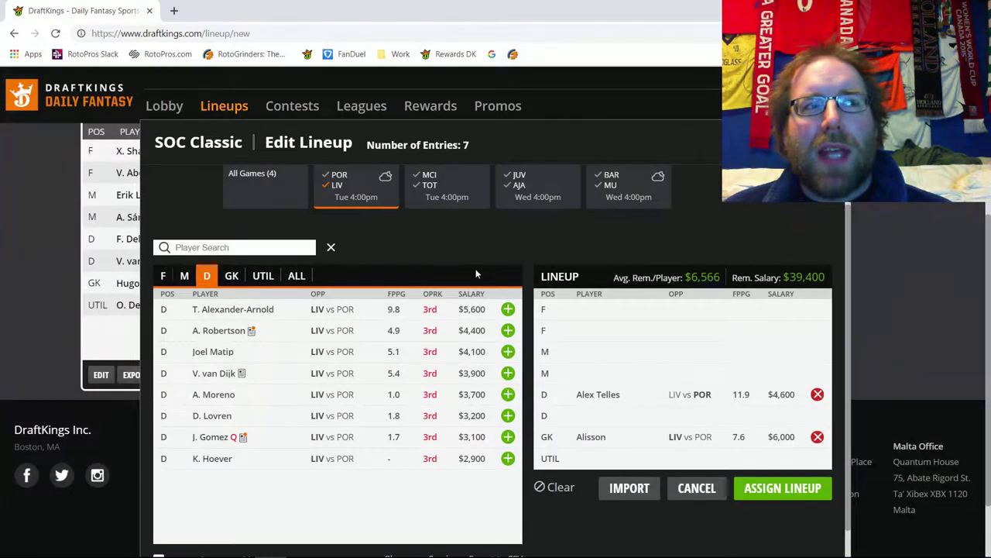
pyautogui.click(508, 310)
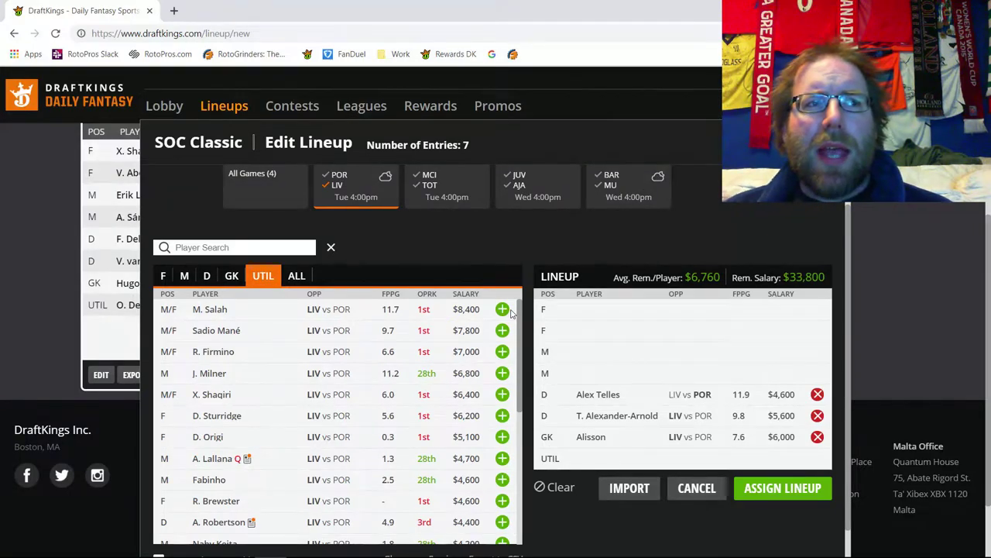
pyautogui.click(817, 394)
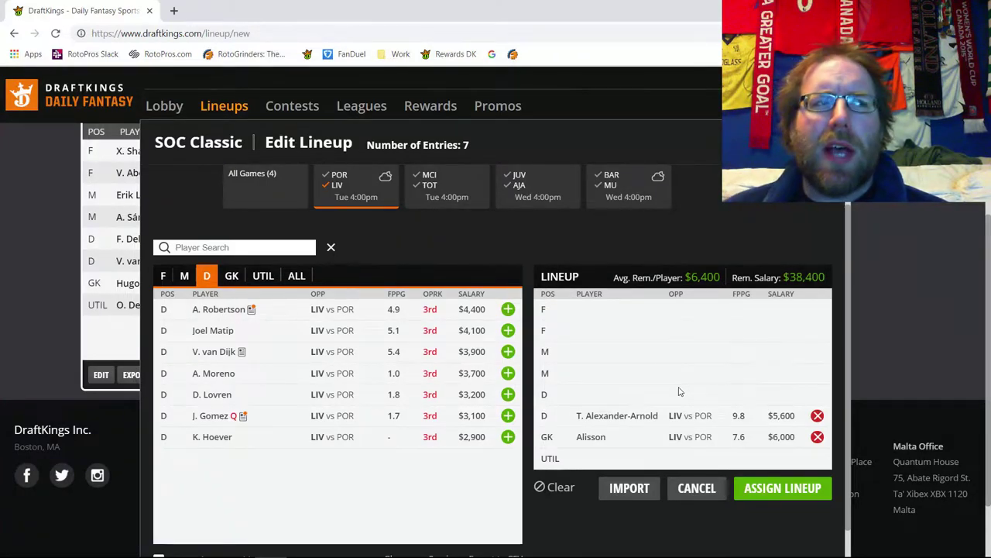
# Review midfielder James Milner's 10-game log and compare Liverpool's defender and midfielder lists.
pyautogui.click(185, 276)
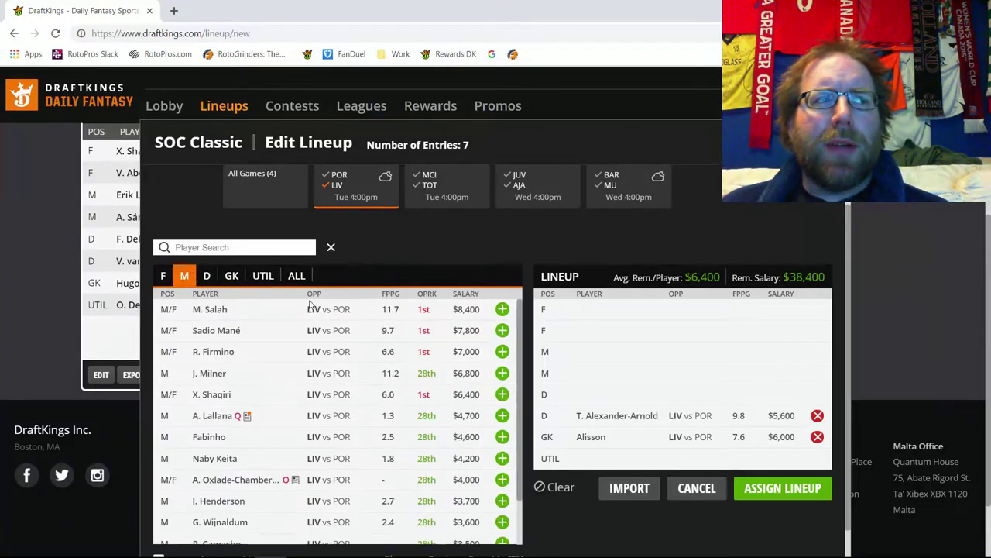
pyautogui.click(209, 374)
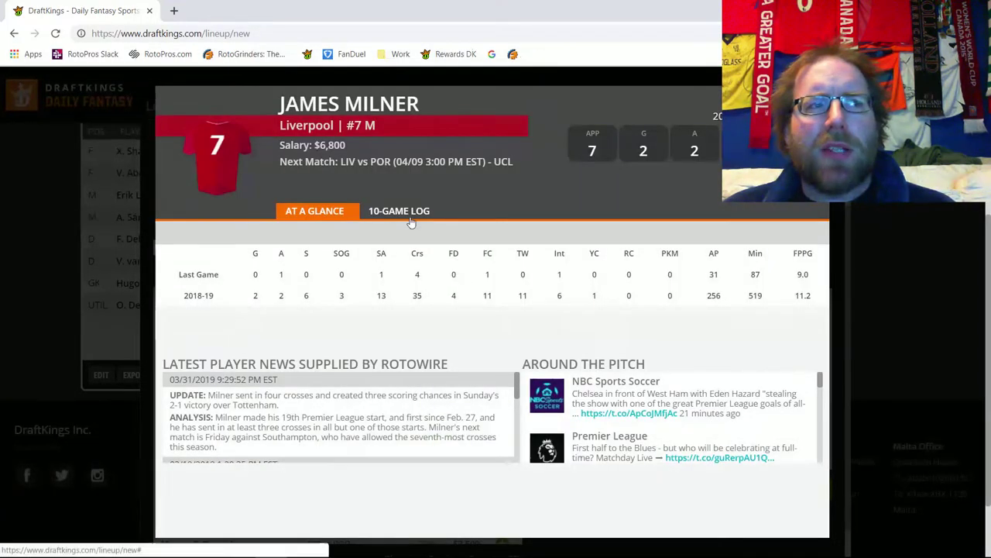
pyautogui.click(409, 215)
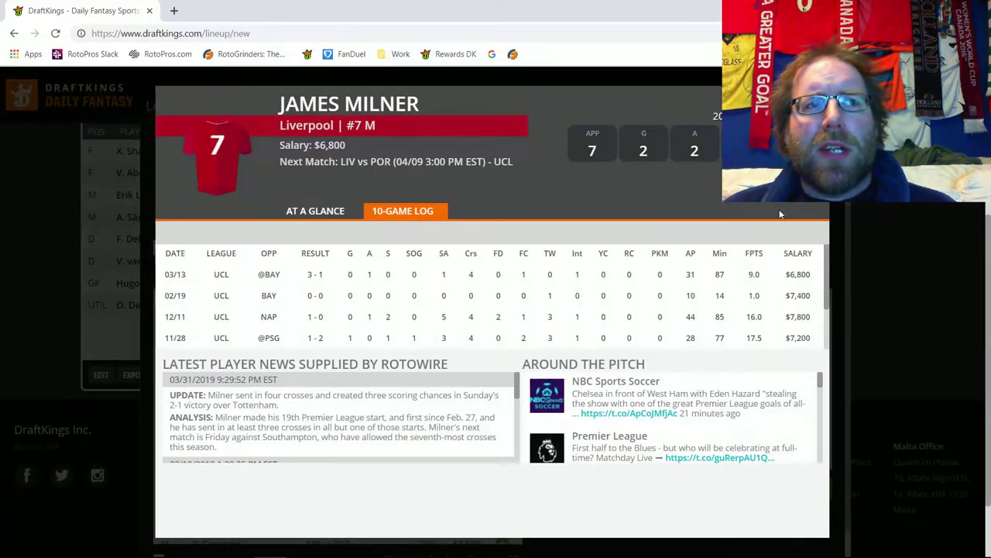
pyautogui.press('Escape')
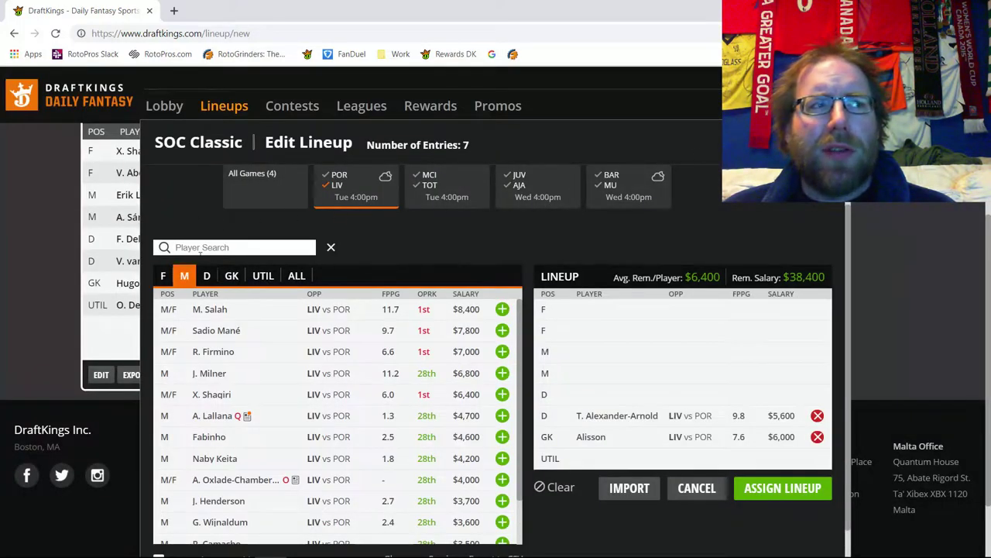
pyautogui.click(206, 277)
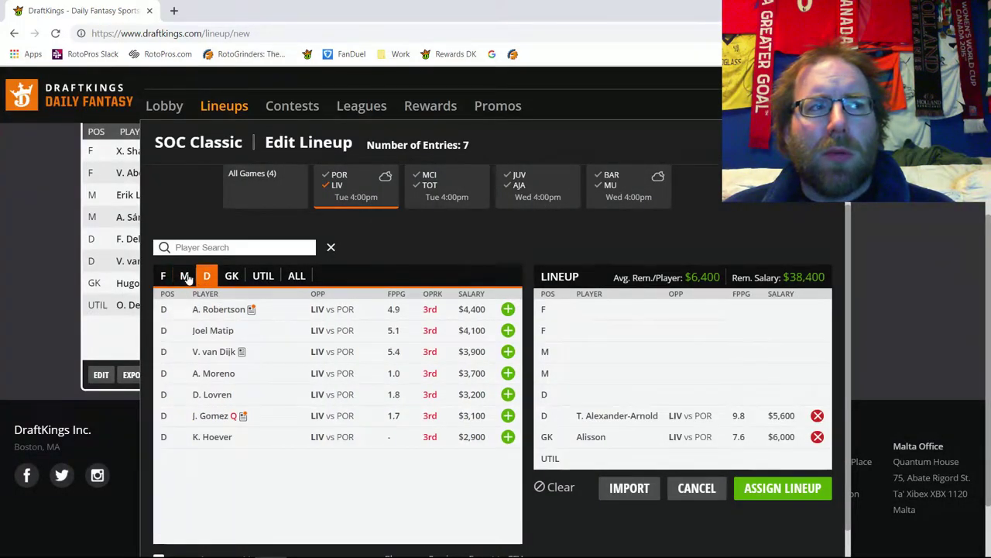
pyautogui.click(184, 275)
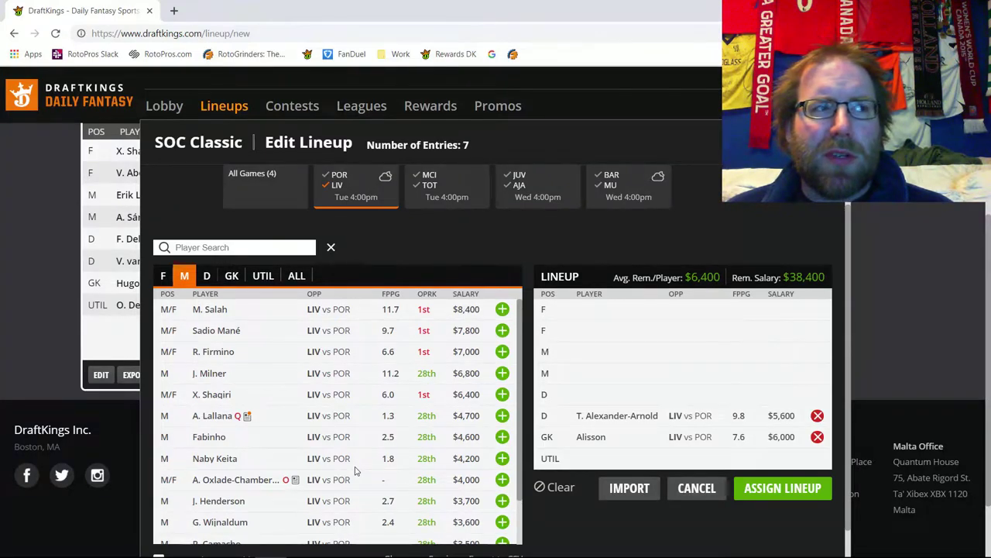
# Try M. Salah in a forward slot of the lineup and take him out again.
pyautogui.click(163, 275)
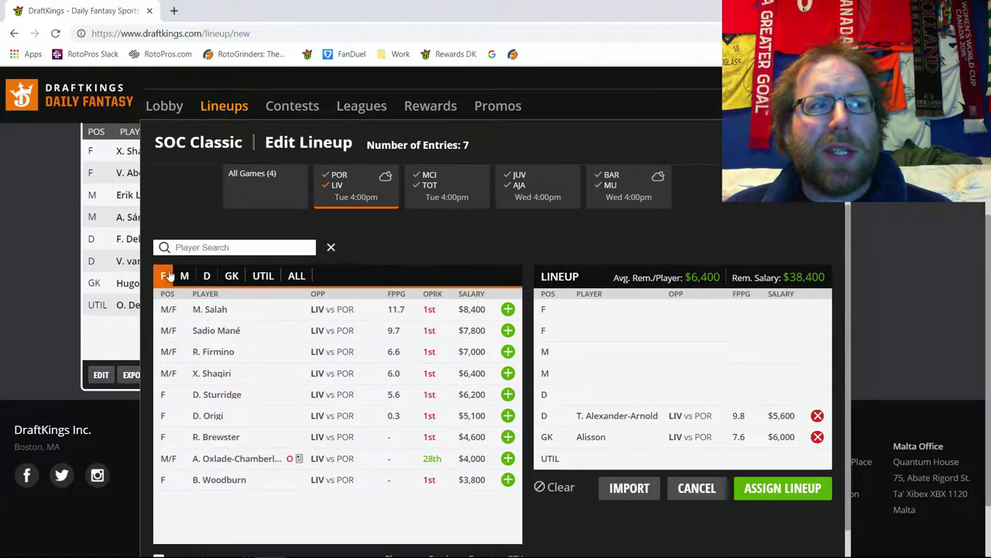
pyautogui.click(508, 309)
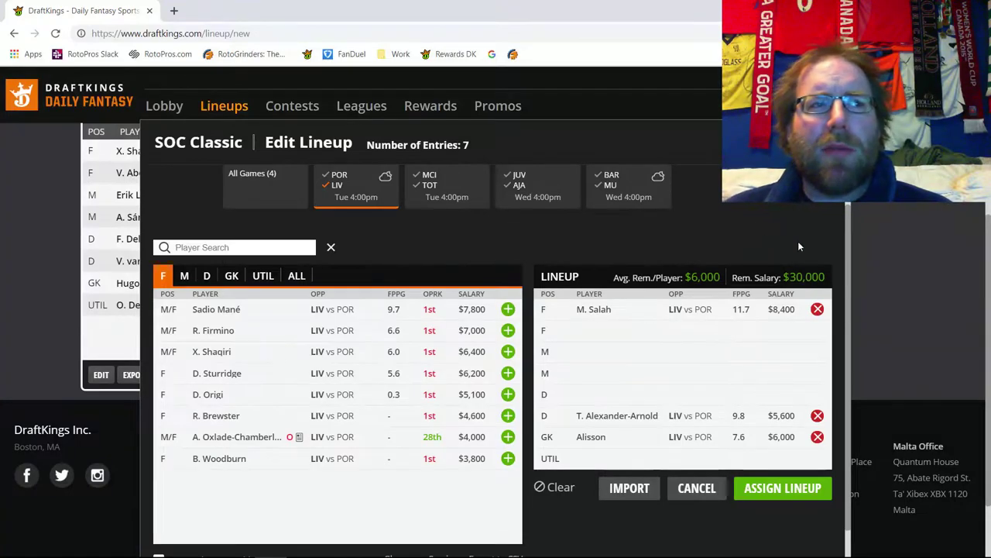
pyautogui.click(817, 309)
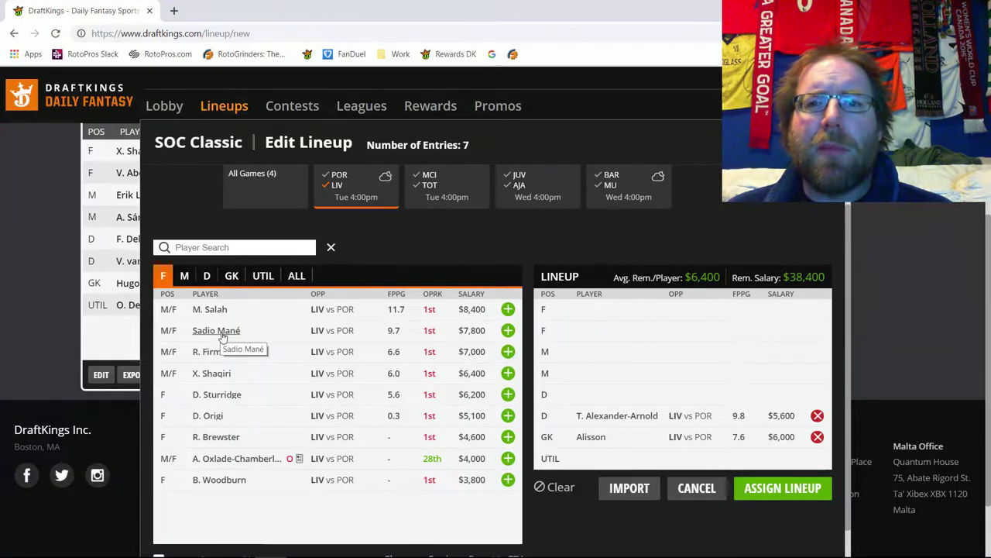
# Filter the player pool to Manchester City players only, dropping the Liverpool filter.
pyautogui.click(345, 187)
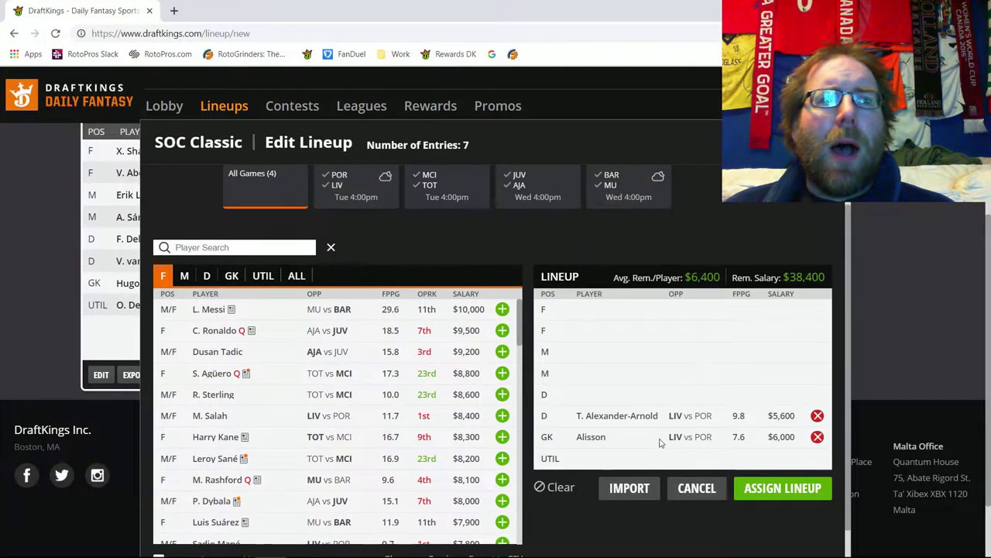
pyautogui.click(332, 193)
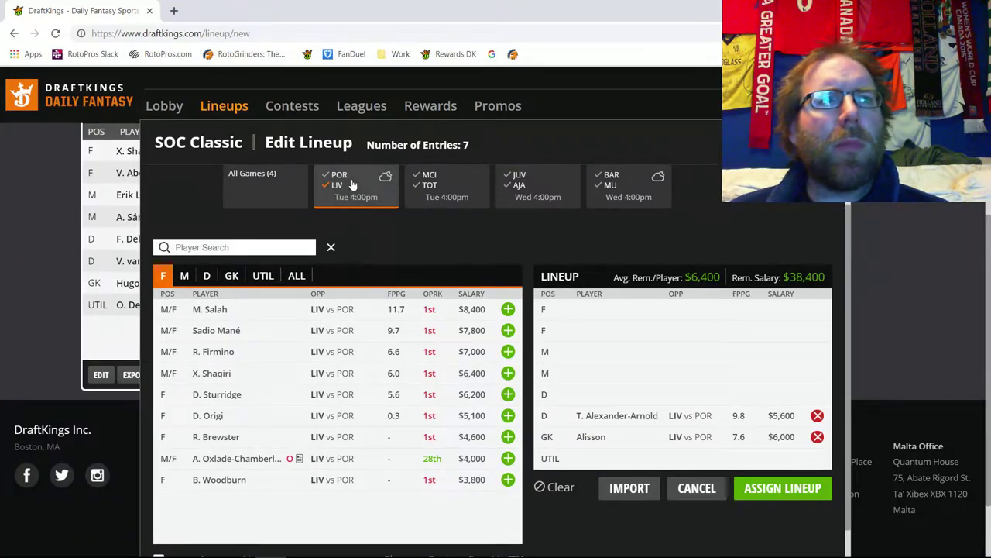
pyautogui.click(342, 196)
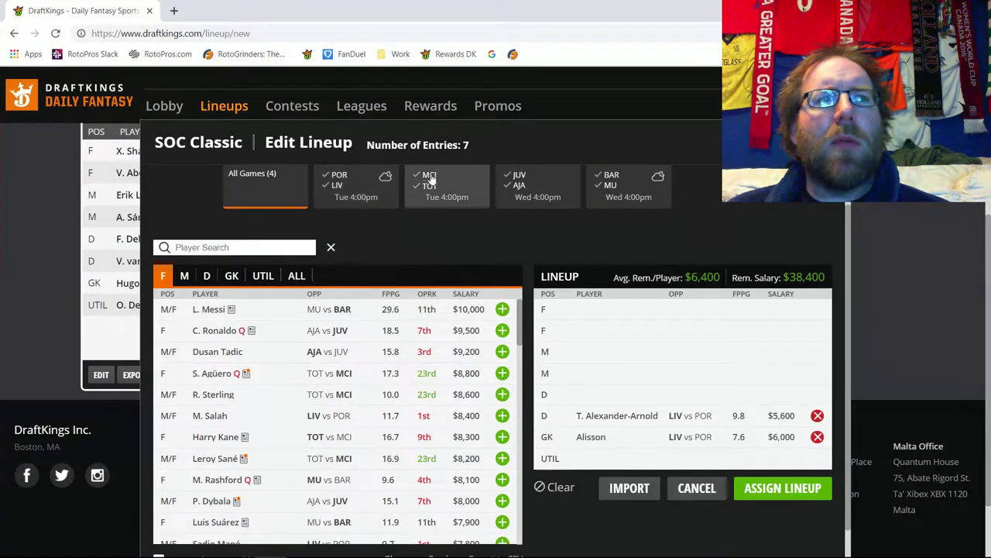
pyautogui.click(433, 189)
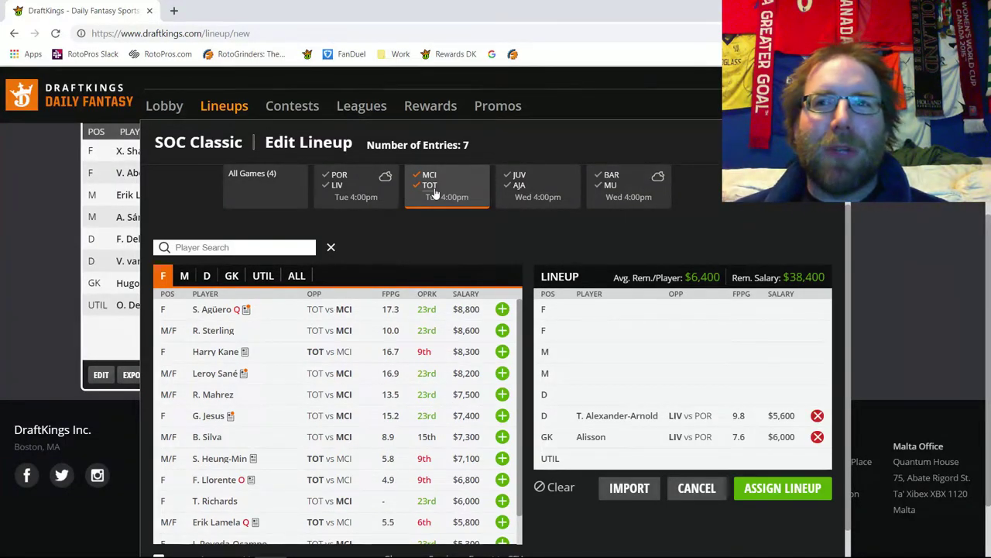
pyautogui.click(436, 171)
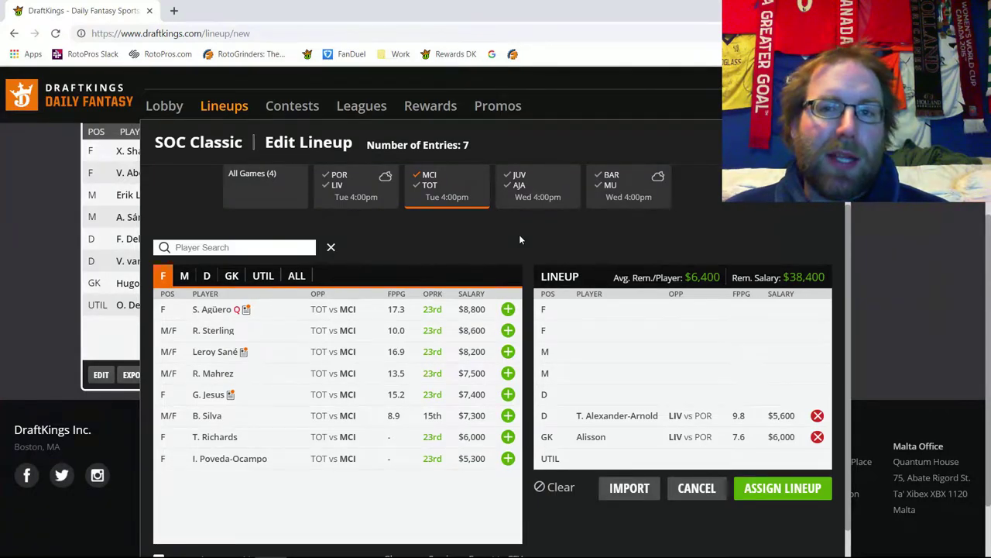
# Examine the 10-game log of Manchester City goalkeeper Ederson, including his older matches.
pyautogui.click(231, 278)
pyautogui.click(212, 310)
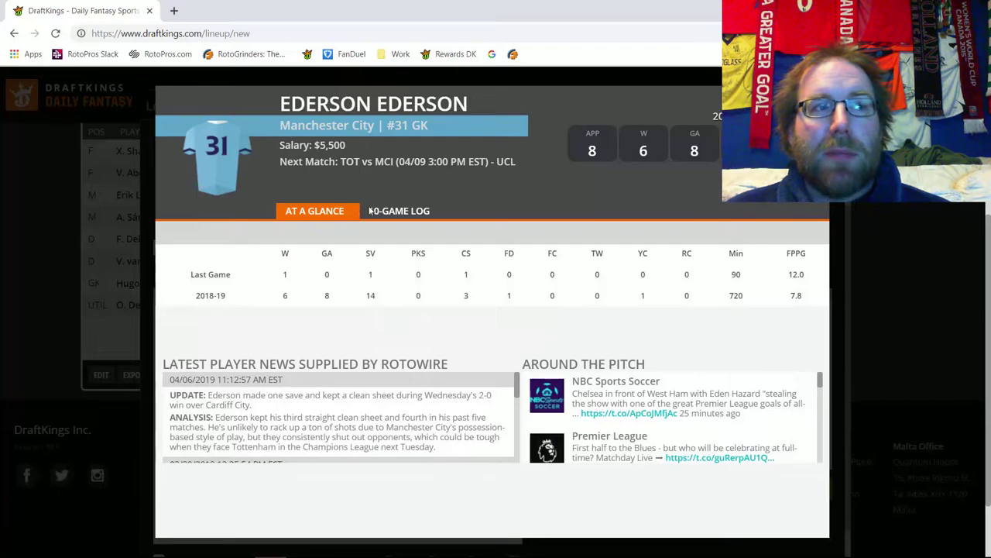
pyautogui.click(401, 214)
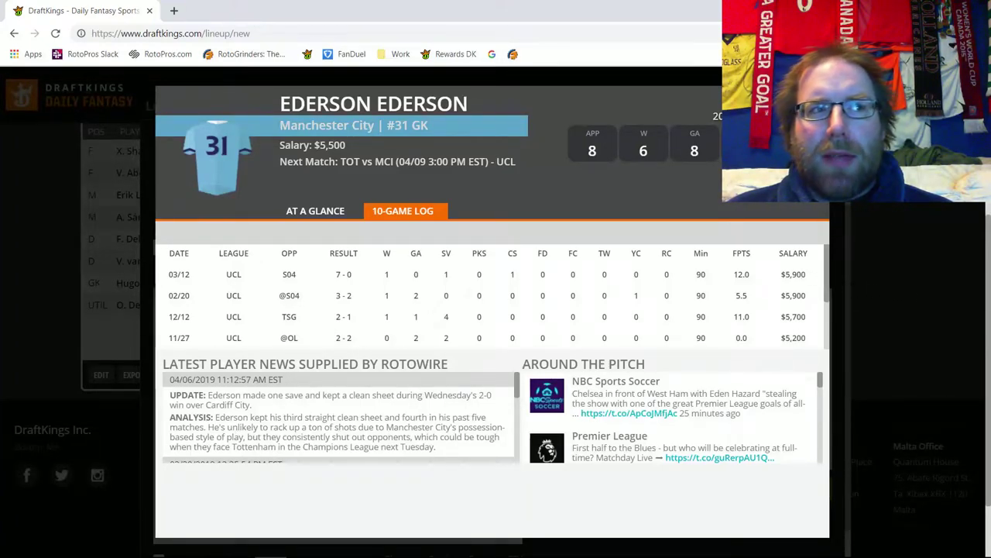
pyautogui.scroll(-3, 589, 277)
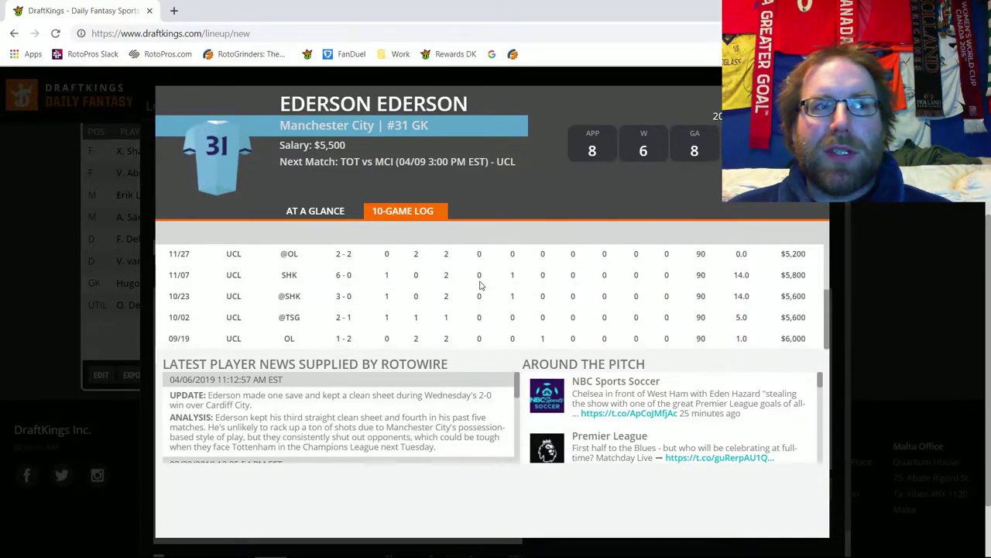
pyautogui.scroll(3, 480, 285)
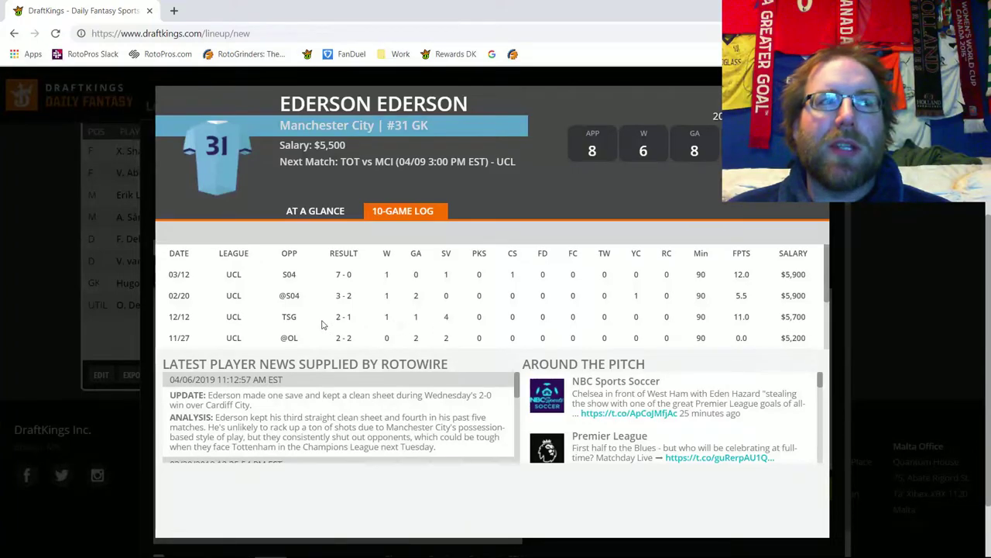
pyautogui.doubleClick(287, 316)
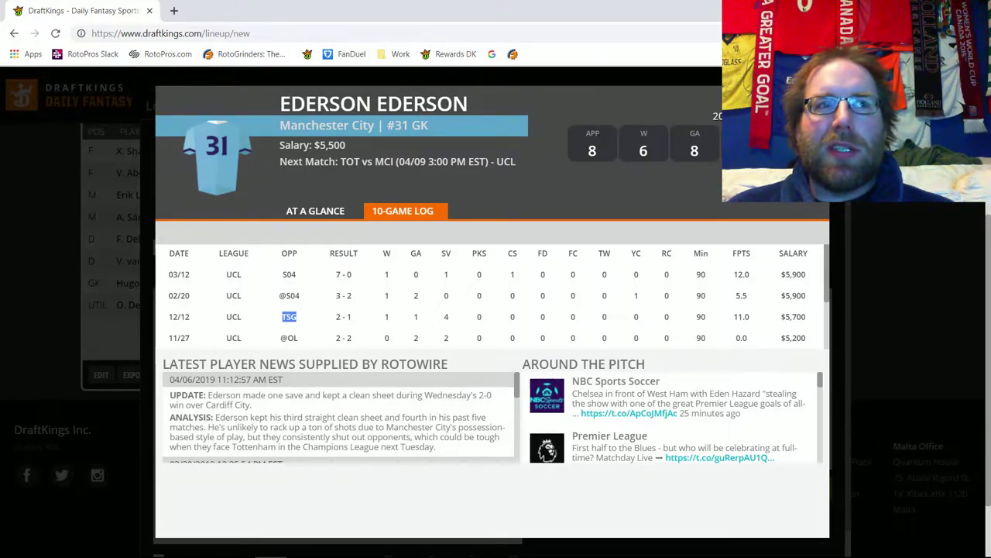
pyautogui.press('Escape')
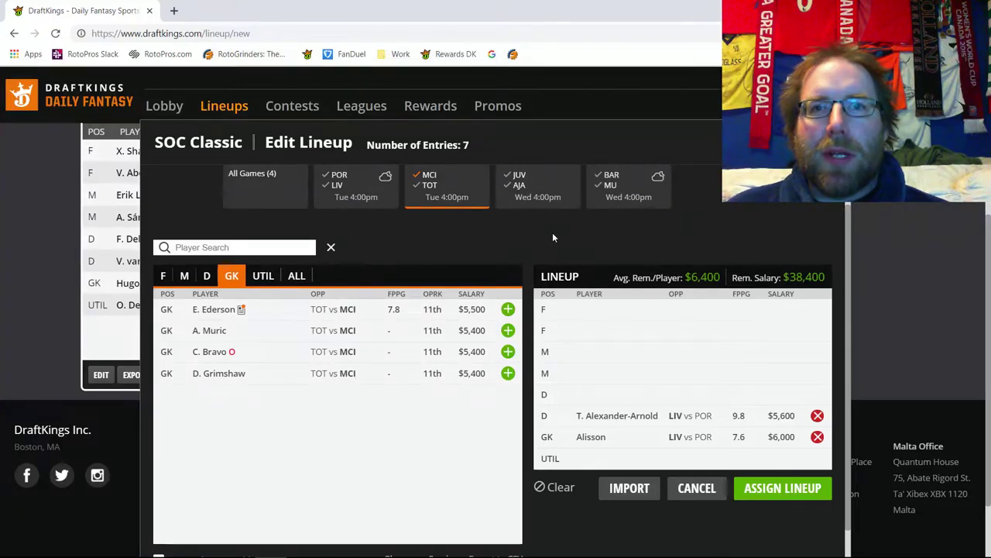
# Look through the Manchester City defenders and read Benjamin Mendy's season stats and latest news.
pyautogui.click(203, 278)
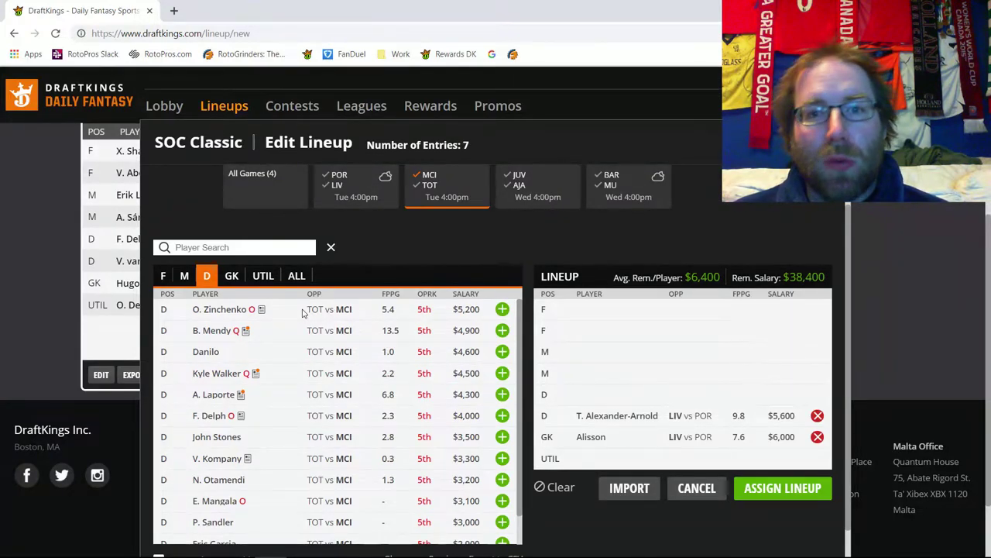
pyautogui.doubleClick(234, 310)
pyautogui.click(276, 341)
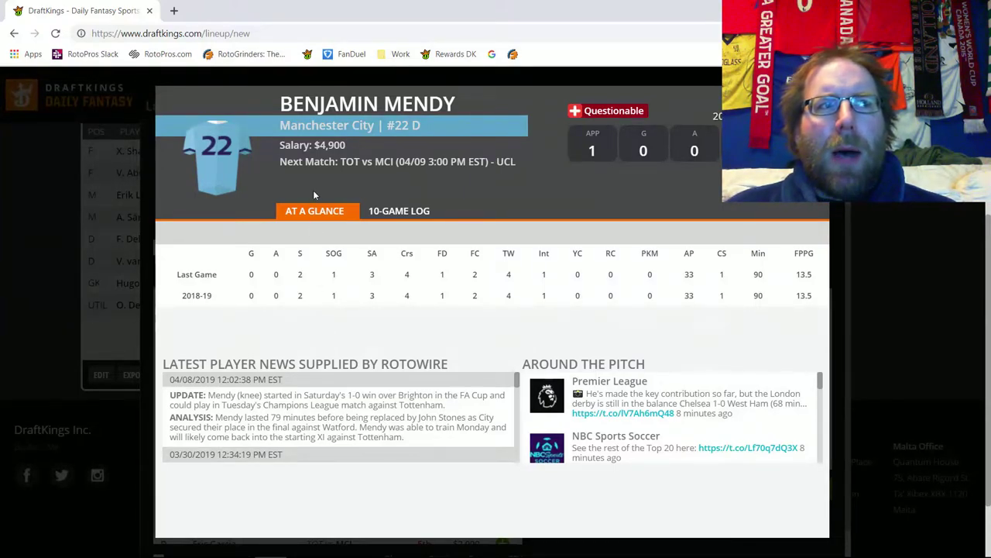
pyautogui.press('Escape')
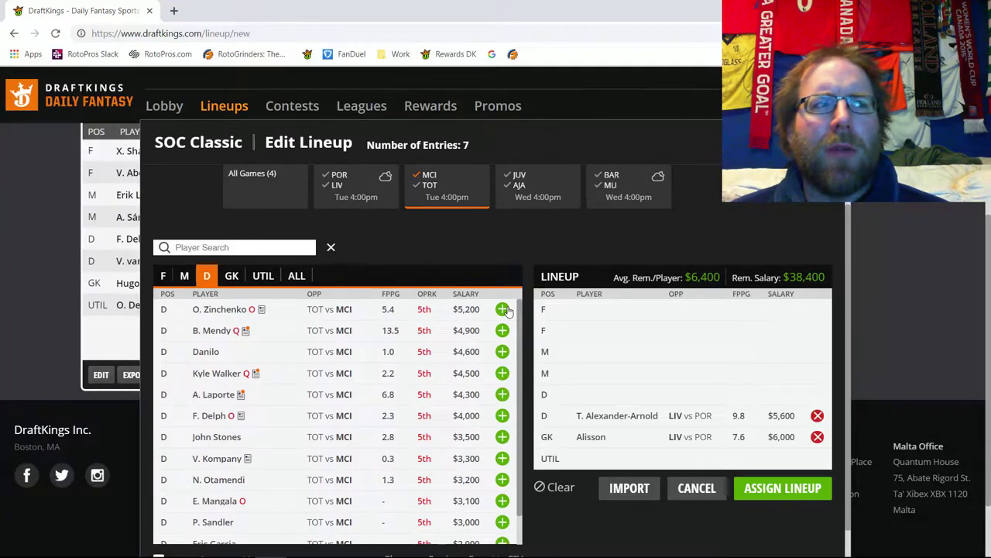
pyautogui.click(503, 313)
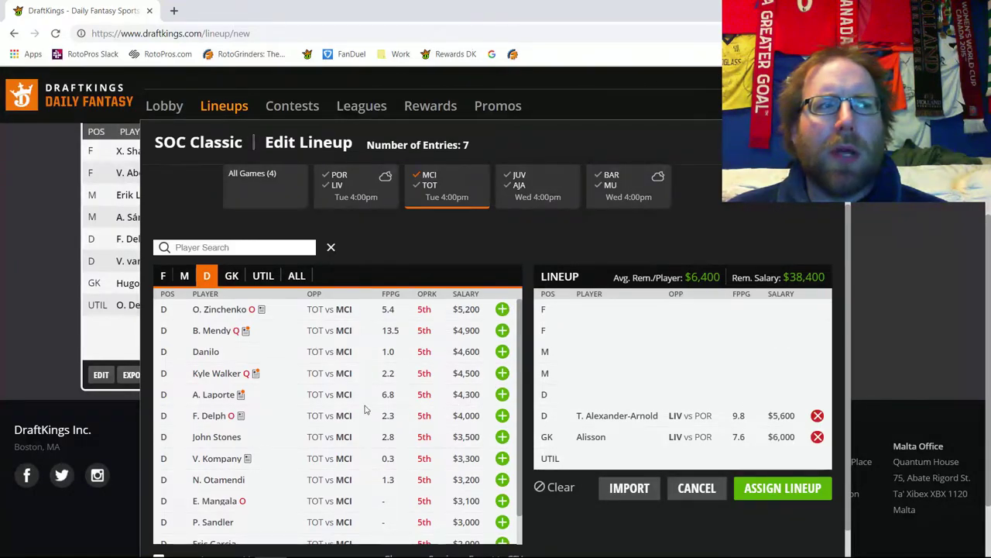
# Review defender Danilo's 10-game log and John Stones's season stats and latest news.
pyautogui.click(205, 351)
pyautogui.click(403, 211)
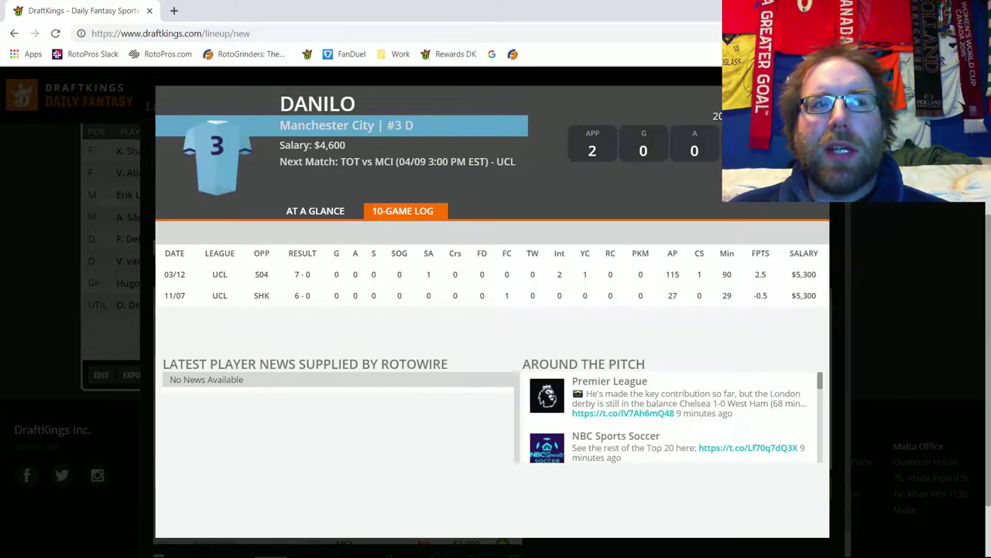
pyautogui.press('Escape')
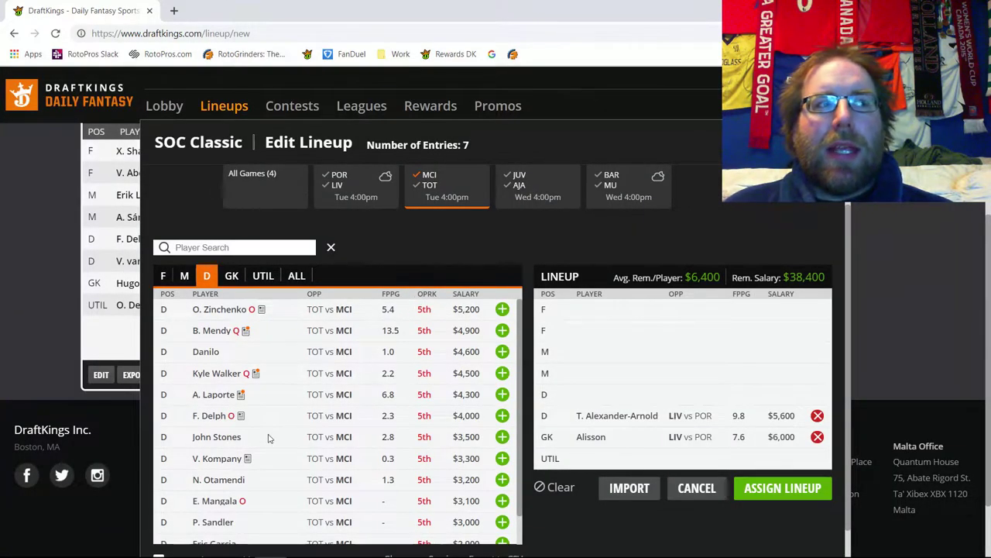
pyautogui.click(221, 438)
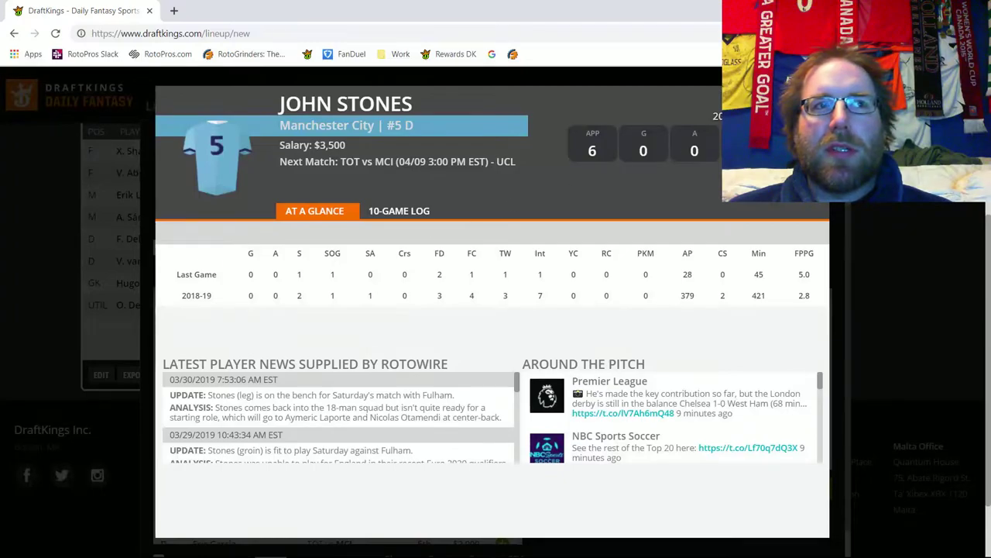
pyautogui.press('Escape')
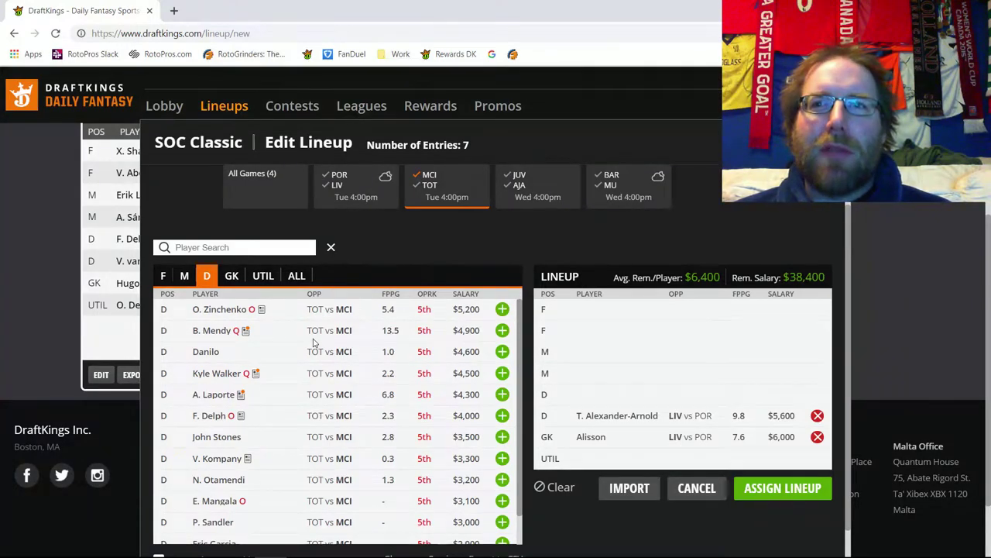
# Add Manchester City's R. Mahrez to the lineup as a midfielder and check his player card.
pyautogui.click(184, 278)
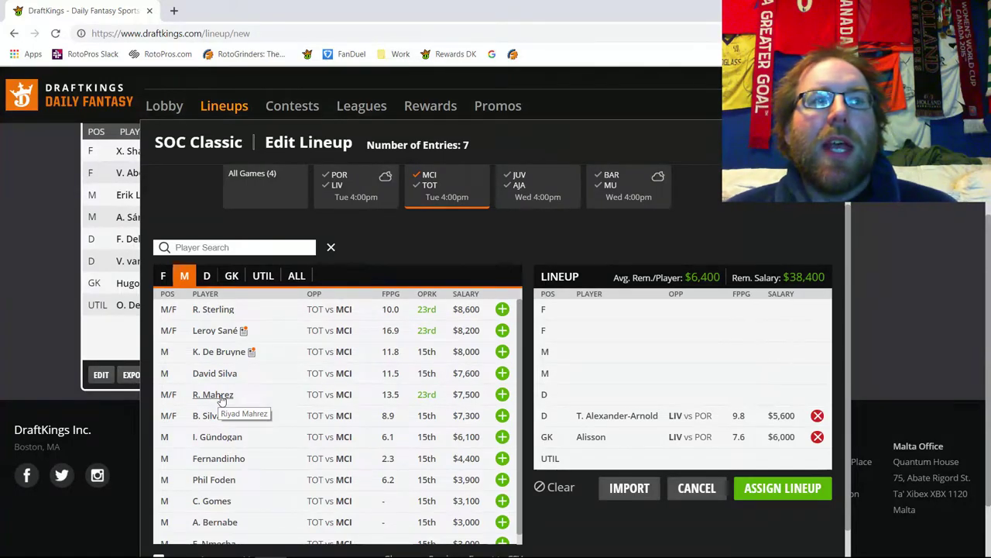
pyautogui.click(502, 394)
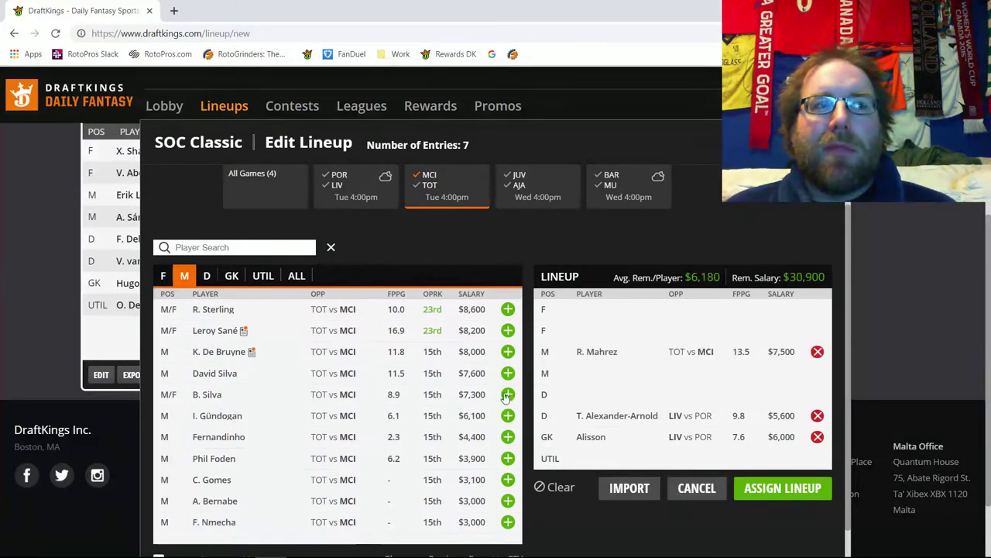
pyautogui.click(598, 353)
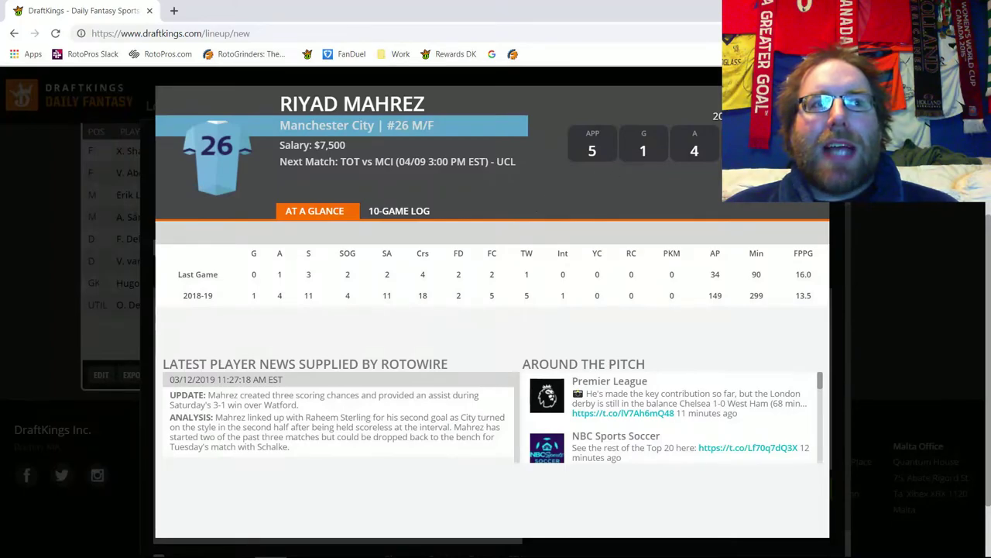
pyautogui.press('Escape')
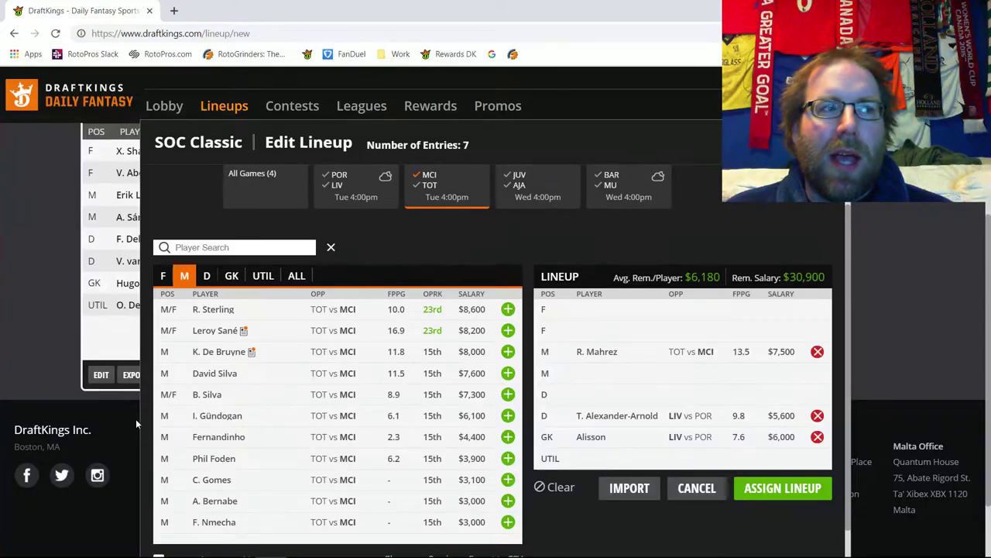
# Review Phil Foden's season stats and latest news, and check Fernandinho's 10-game log.
pyautogui.click(214, 458)
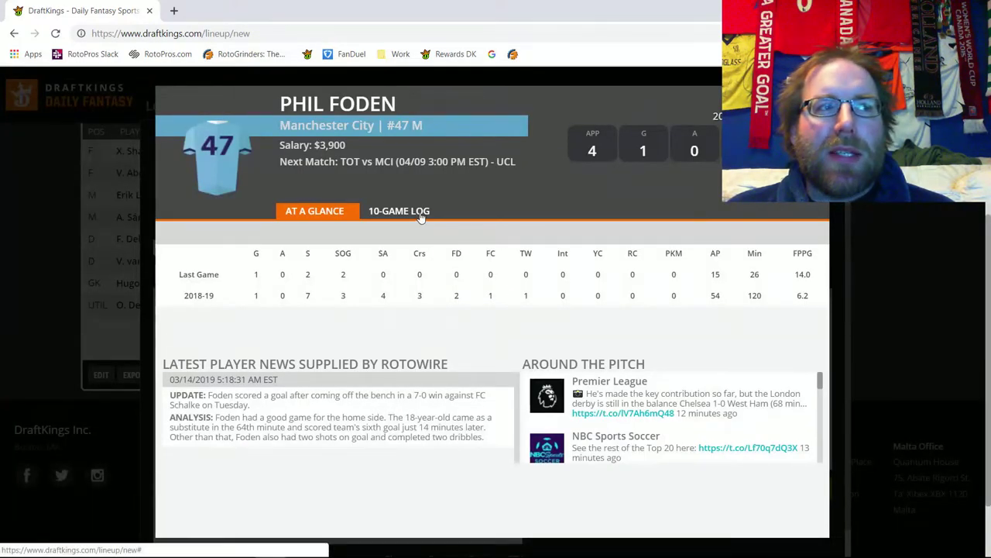
pyautogui.press('Escape')
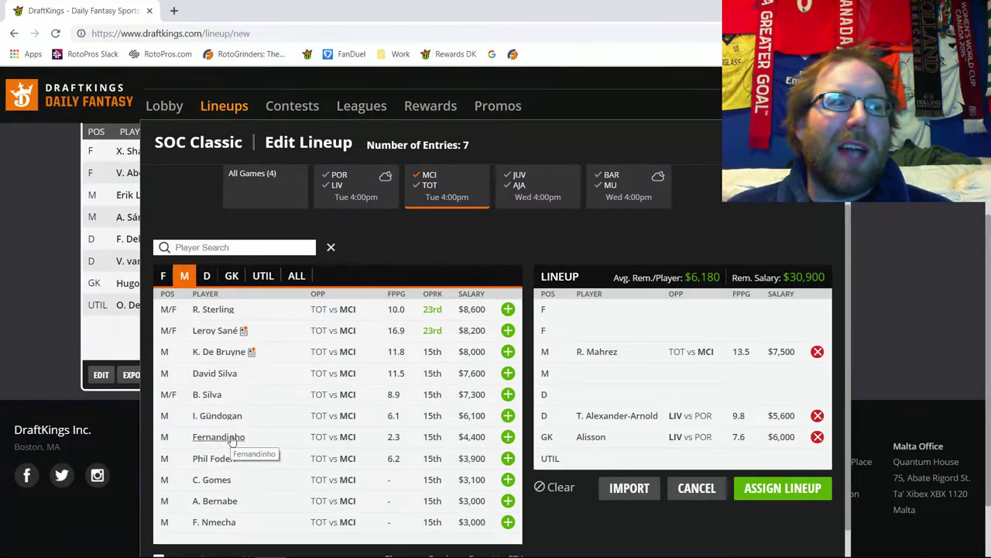
pyautogui.click(230, 439)
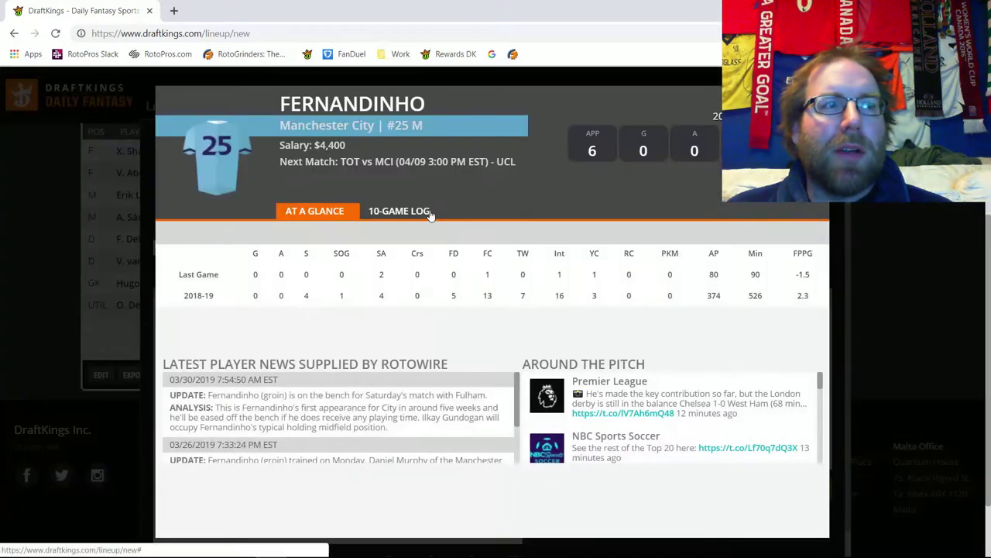
pyautogui.click(428, 211)
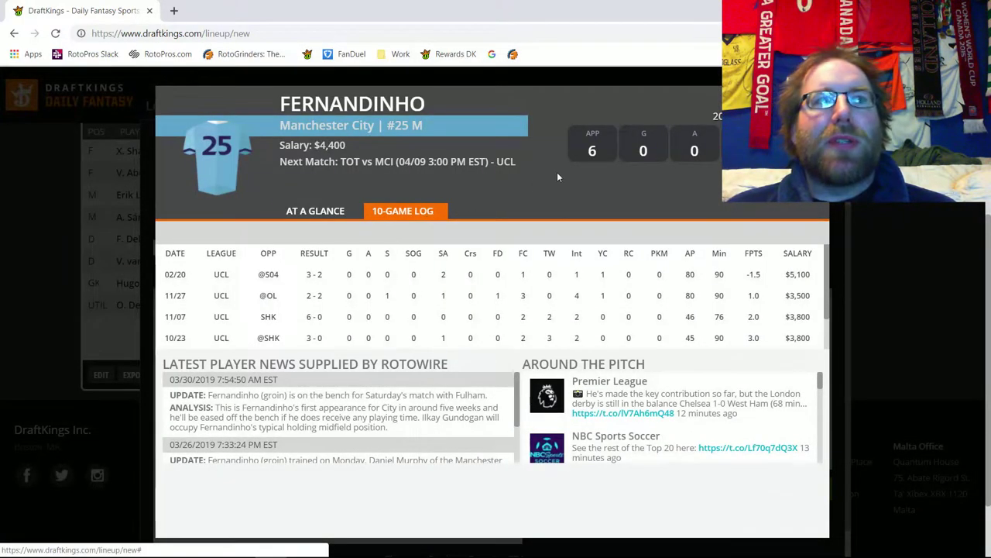
pyautogui.click(815, 100)
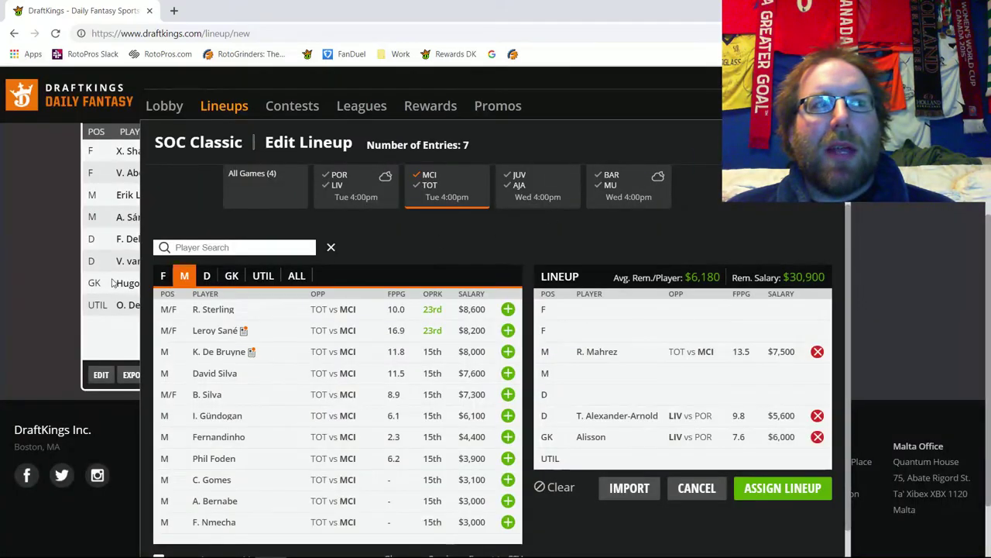
# List the Manchester City forwards and read Sergio Agüero's season stats and latest news.
pyautogui.click(161, 277)
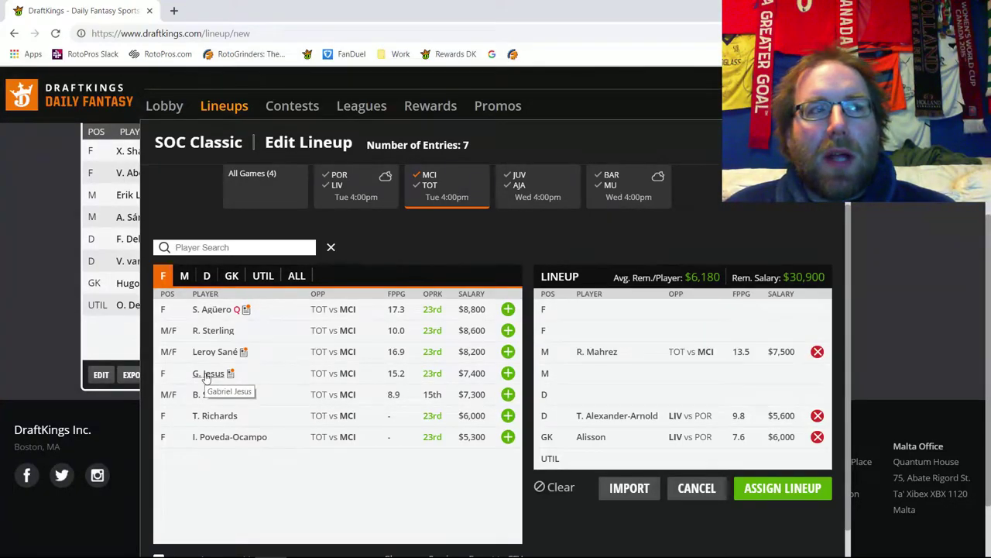
pyautogui.click(211, 311)
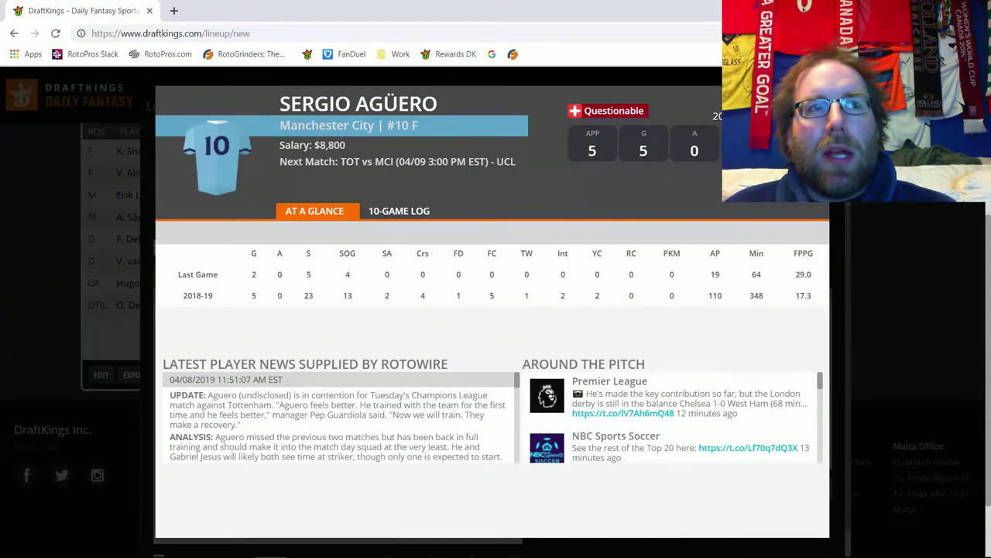
pyautogui.press('Escape')
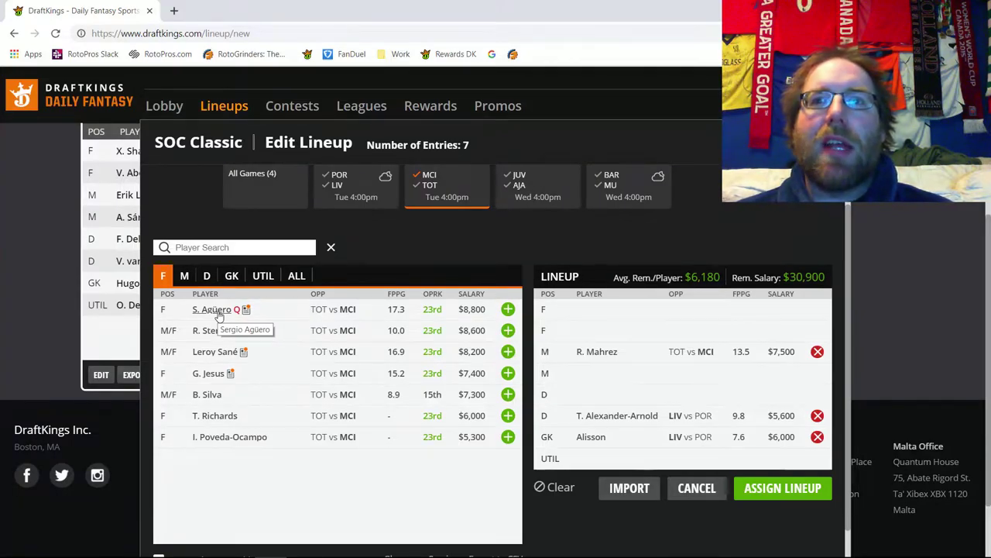
# Remove R. Mahrez from the lineup and narrow the player pool to Tottenham's goalkeepers.
pyautogui.click(817, 351)
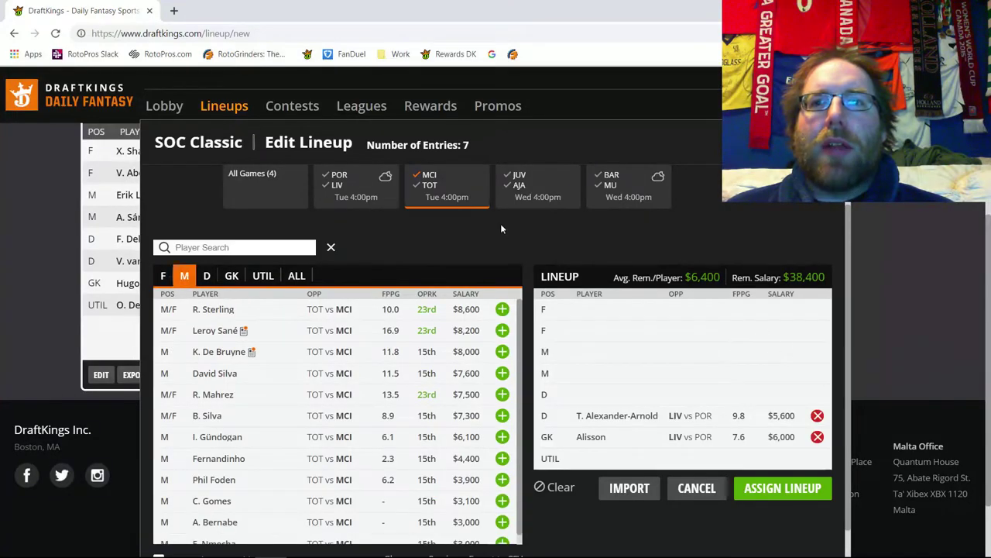
pyautogui.click(428, 175)
pyautogui.click(430, 186)
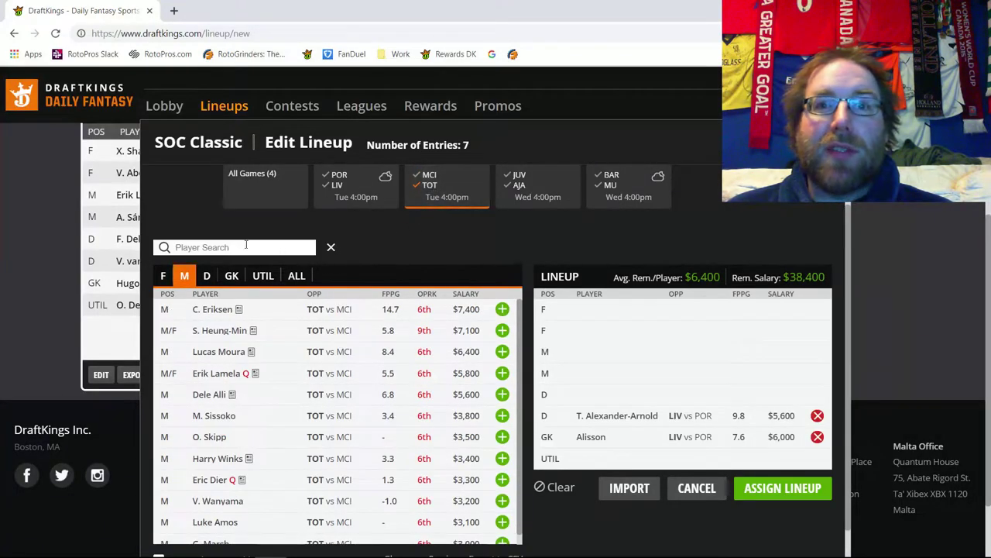
pyautogui.click(232, 277)
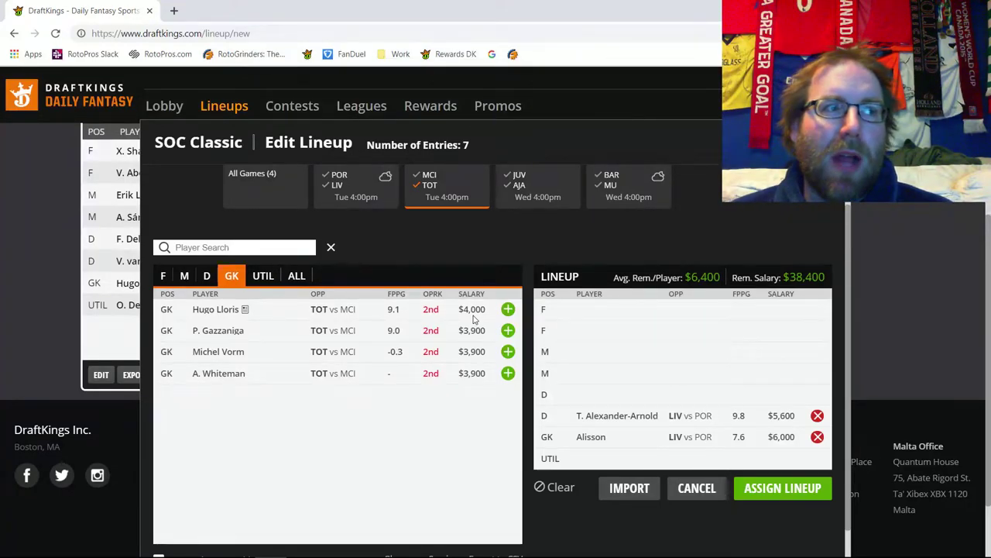
# Try Tottenham's K. Trippier in the open defender slot and replace him with Danny Rose.
pyautogui.click(207, 279)
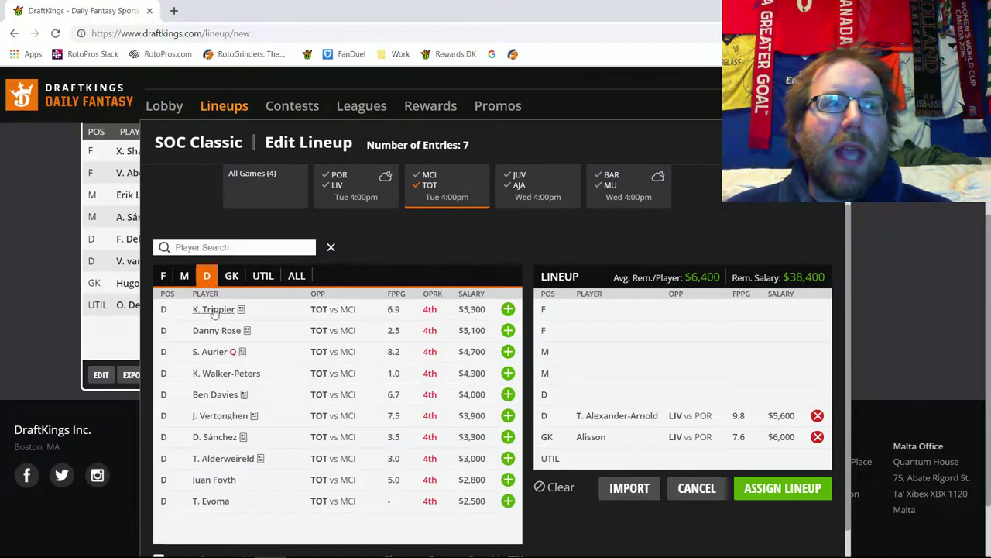
pyautogui.click(507, 309)
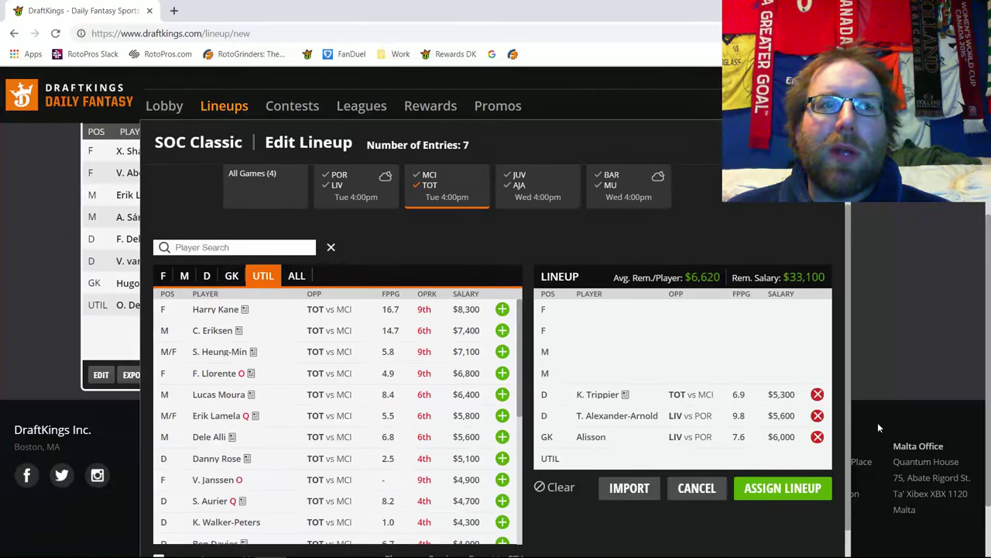
pyautogui.click(818, 394)
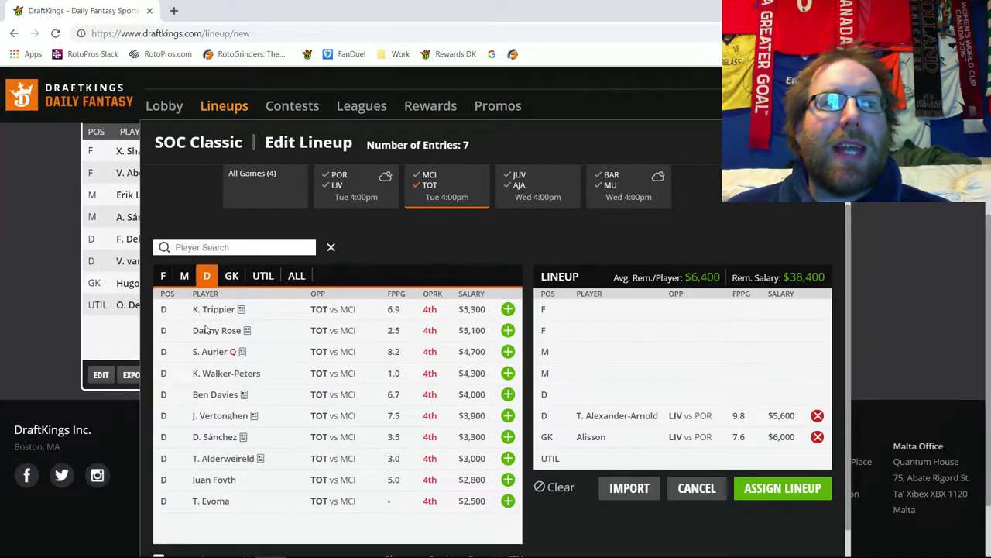
pyautogui.click(507, 329)
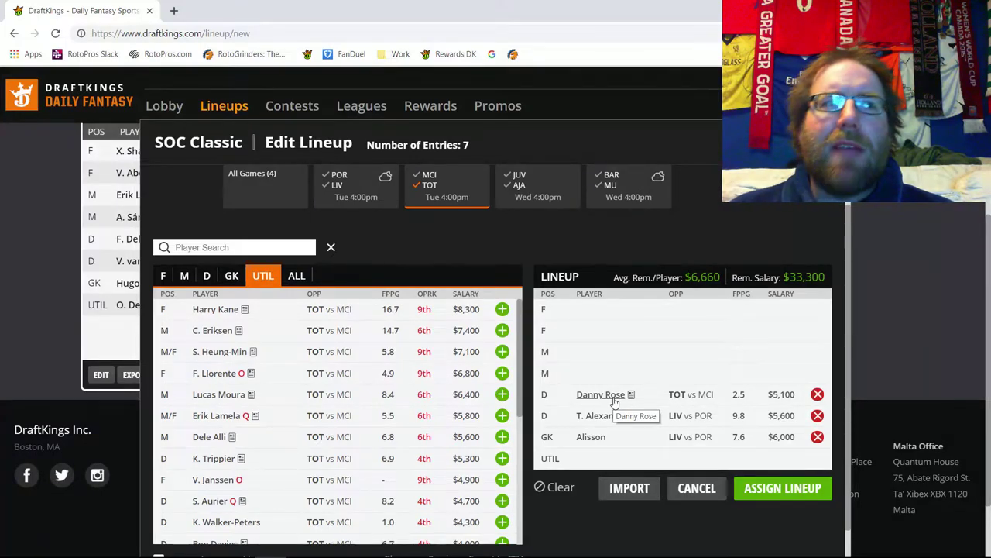
# Try Tottenham's C. Eriksen and Dele Alli in the two midfielder slots and remove both again.
pyautogui.click(210, 278)
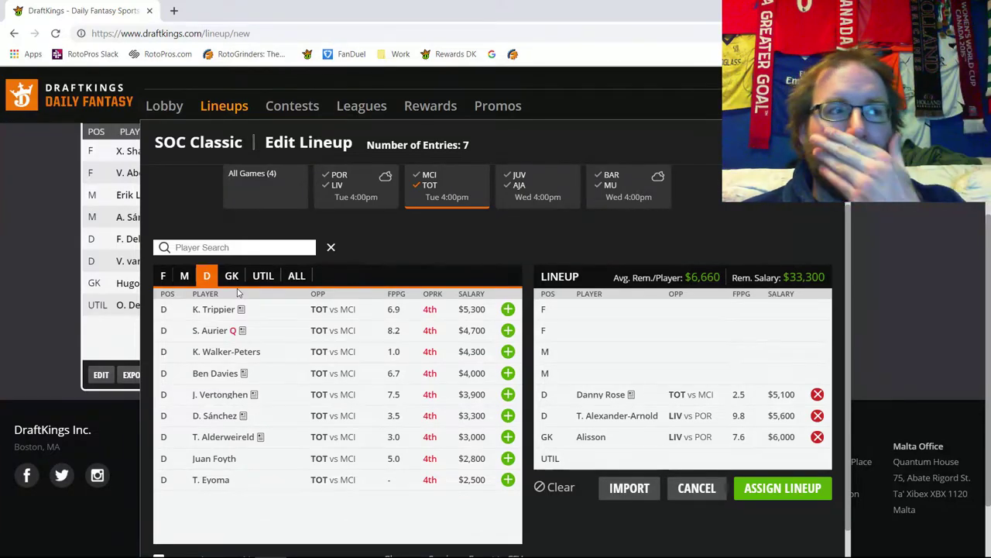
pyautogui.click(184, 275)
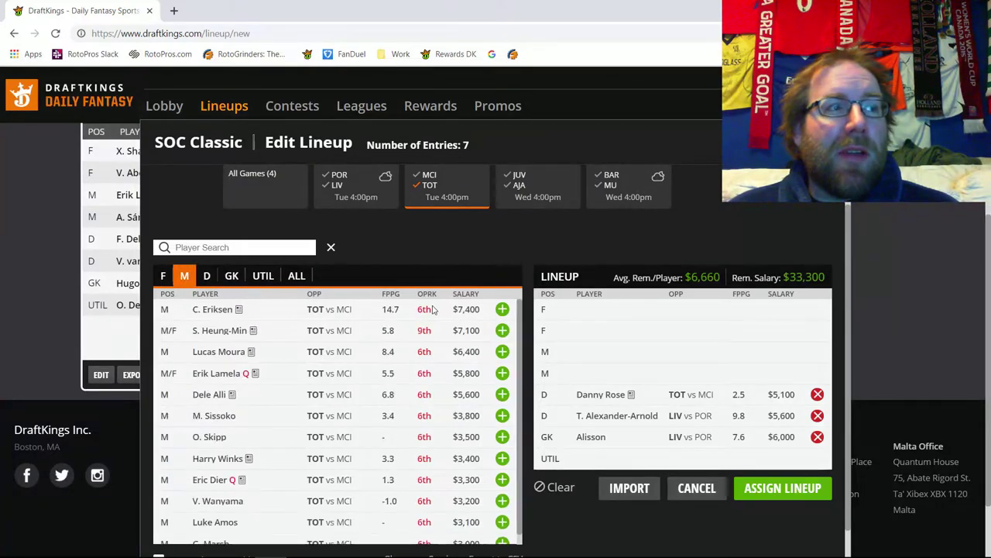
pyautogui.click(502, 309)
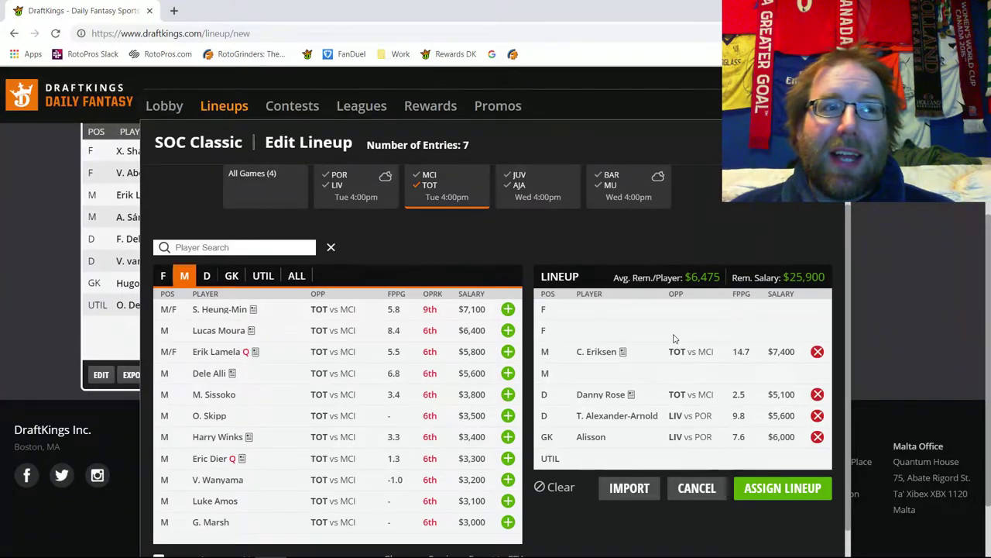
pyautogui.click(508, 373)
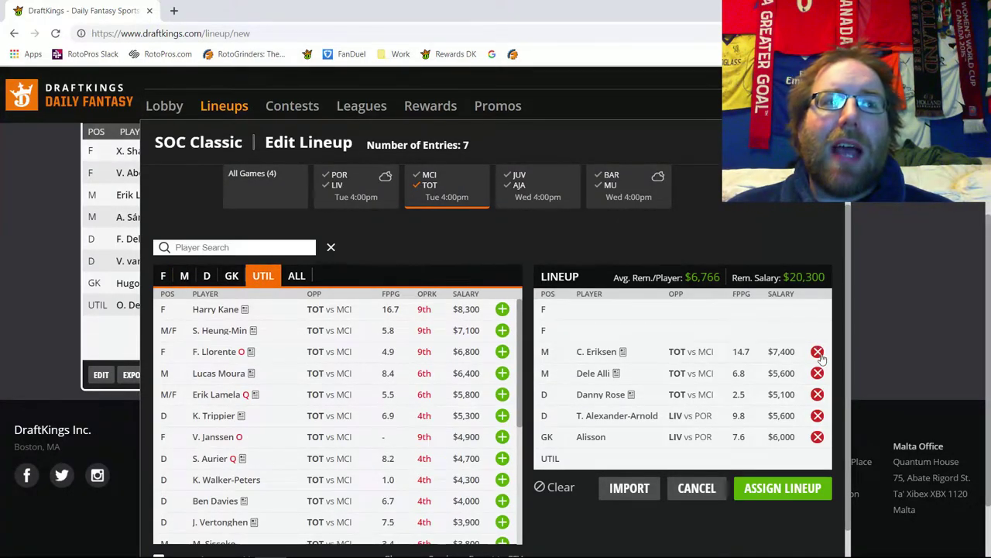
pyautogui.click(818, 352)
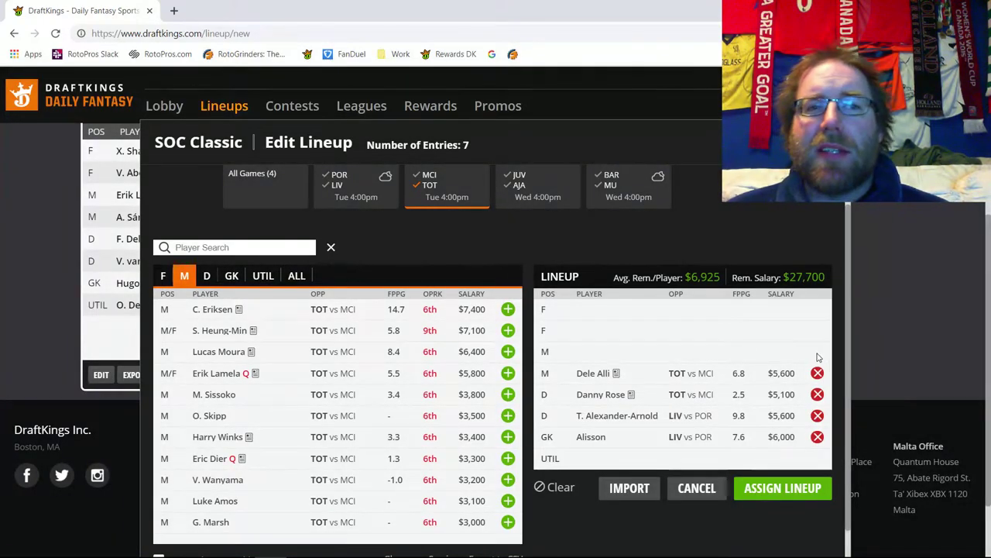
pyautogui.click(817, 374)
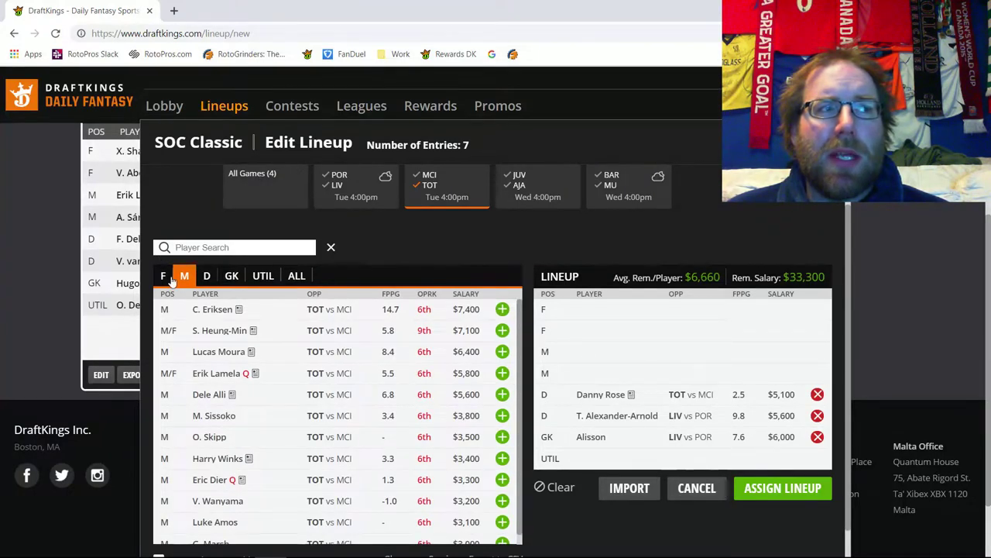
# Add Tottenham's Harry Kane to the lineup as a forward and check his 10-game log.
pyautogui.click(163, 276)
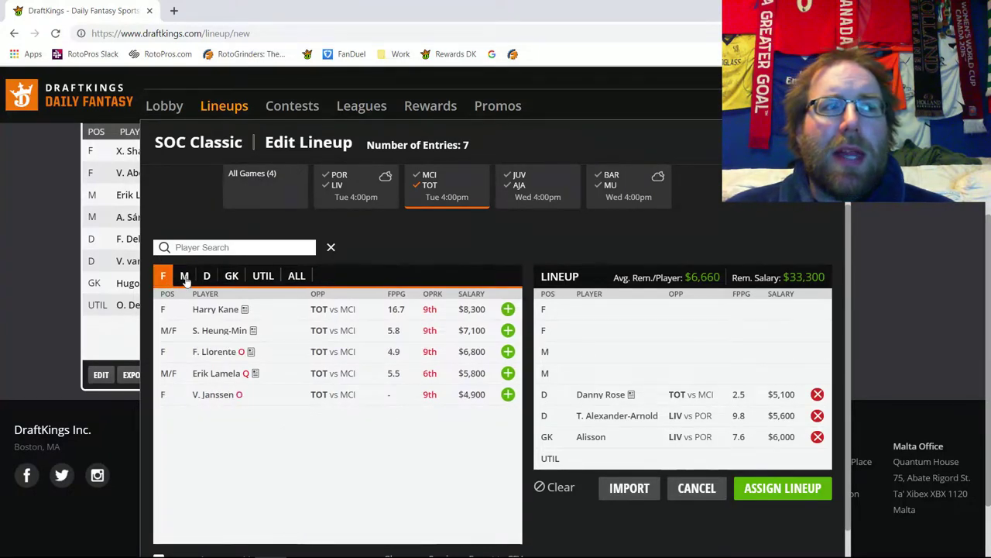
pyautogui.click(509, 309)
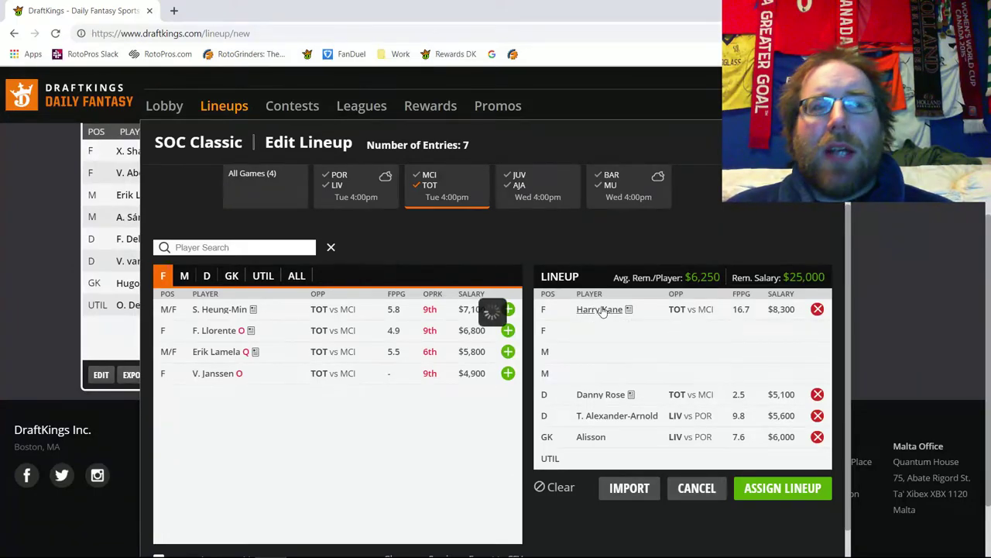
pyautogui.click(603, 309)
pyautogui.click(415, 215)
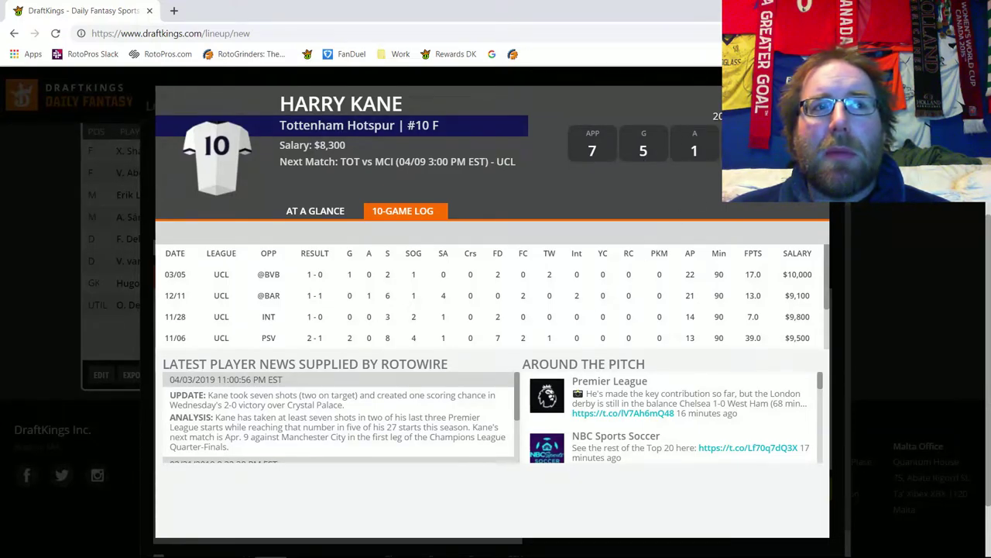
pyautogui.press('Escape')
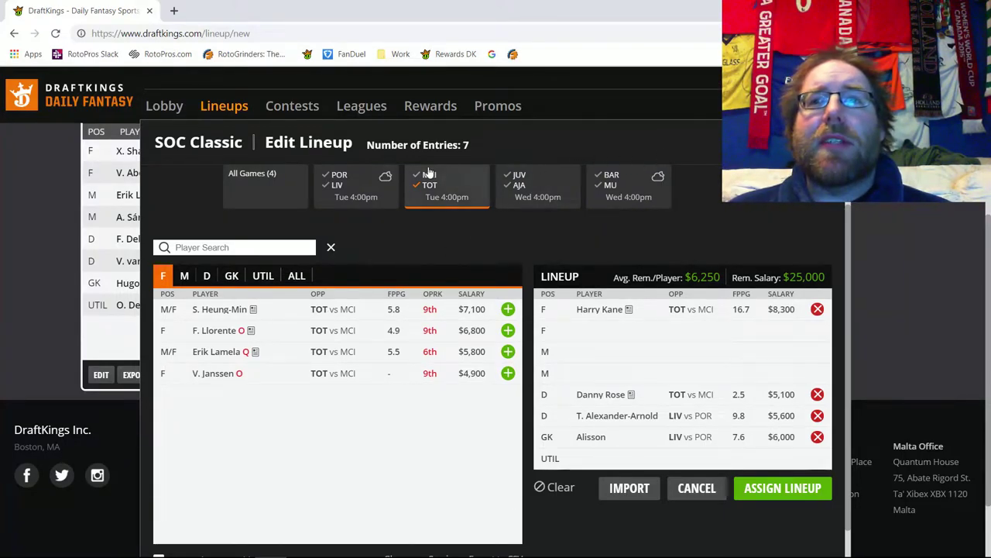
# Limit the player pool to Juventus goalkeepers and read W. Szczesny's season stats and latest news.
pyautogui.click(515, 191)
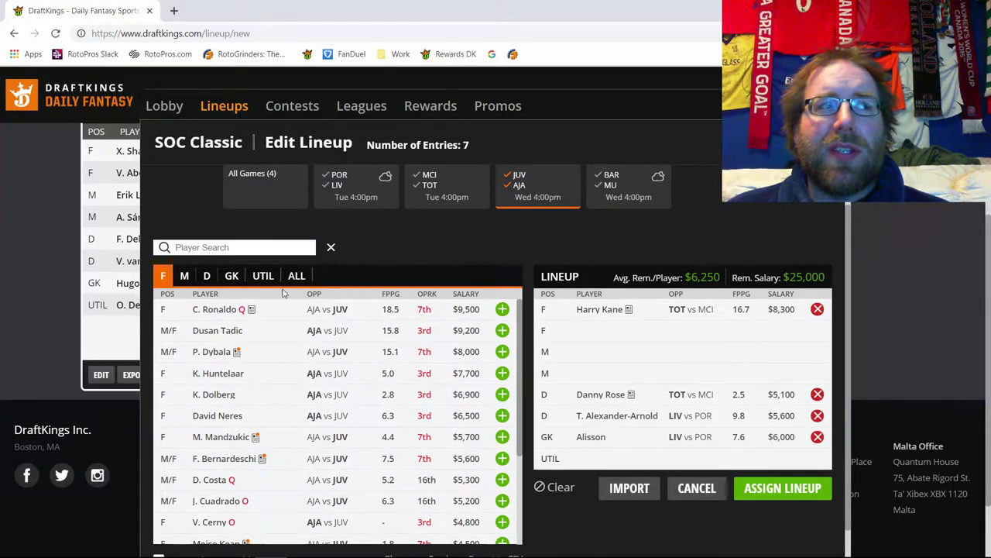
pyautogui.click(231, 277)
pyautogui.click(519, 180)
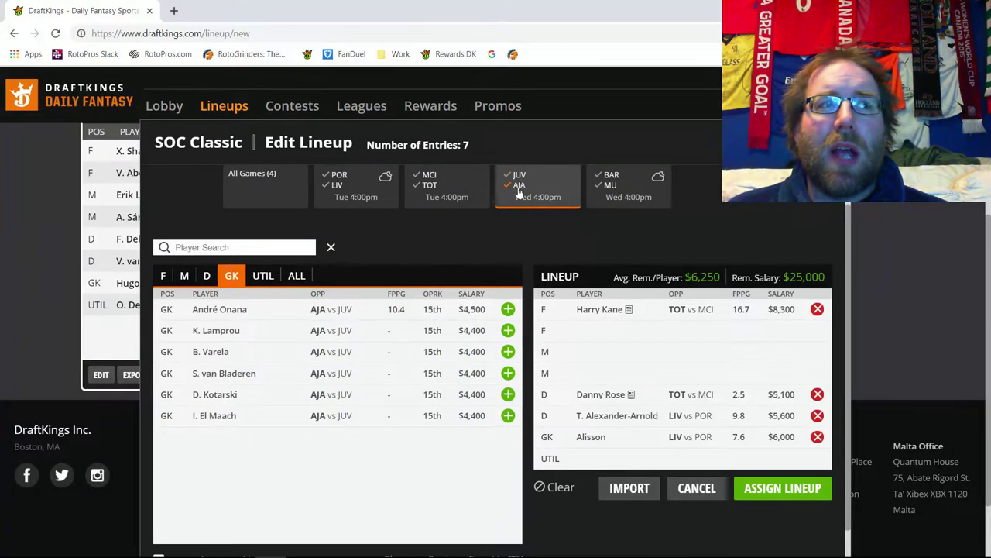
pyautogui.click(519, 179)
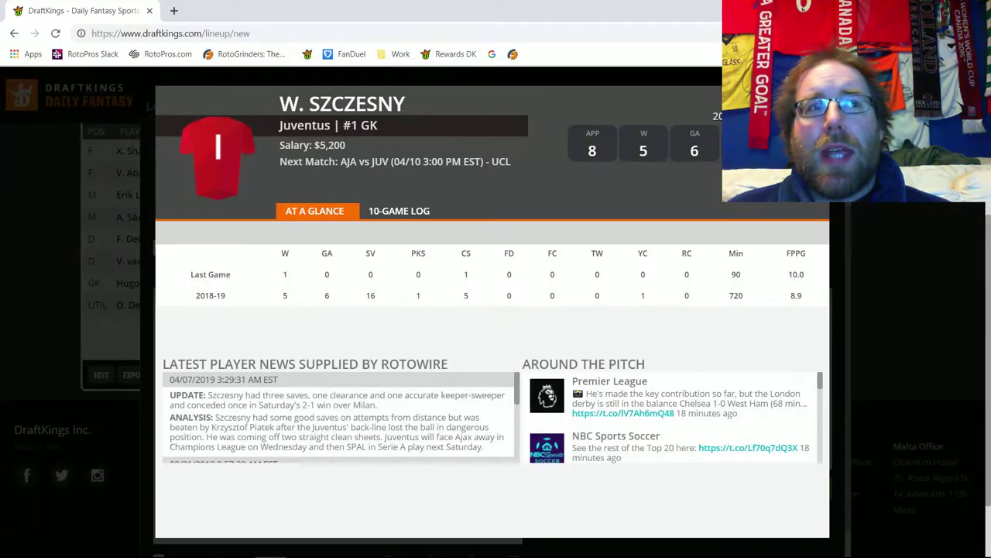
pyautogui.press('Escape')
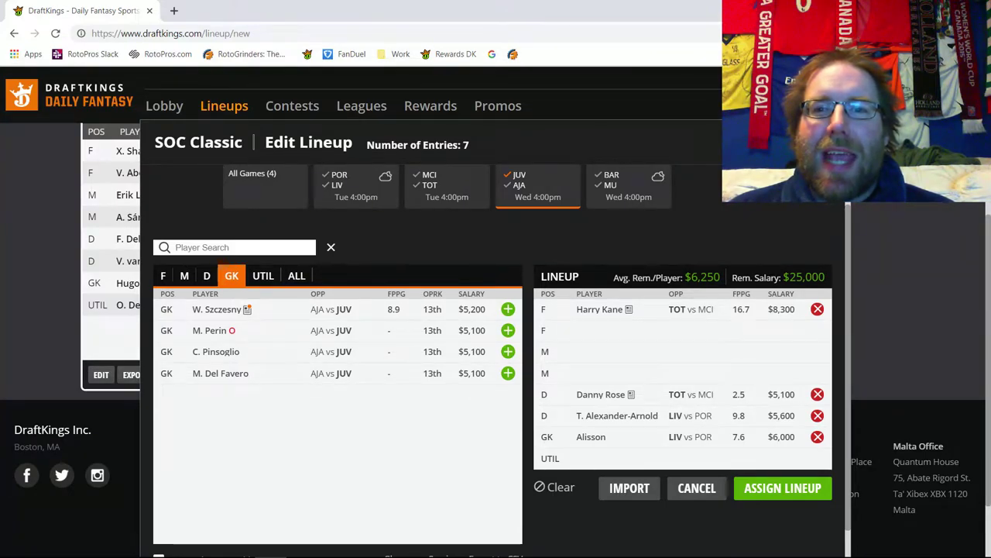
# Look over the Juventus defenders and add M. Pjanic to the lineup as a midfielder.
pyautogui.click(207, 277)
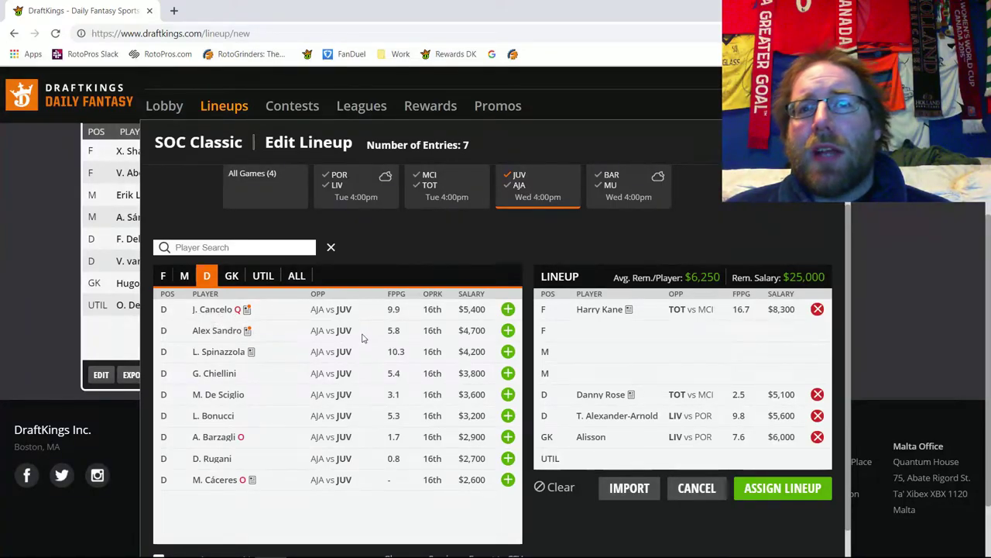
pyautogui.click(184, 275)
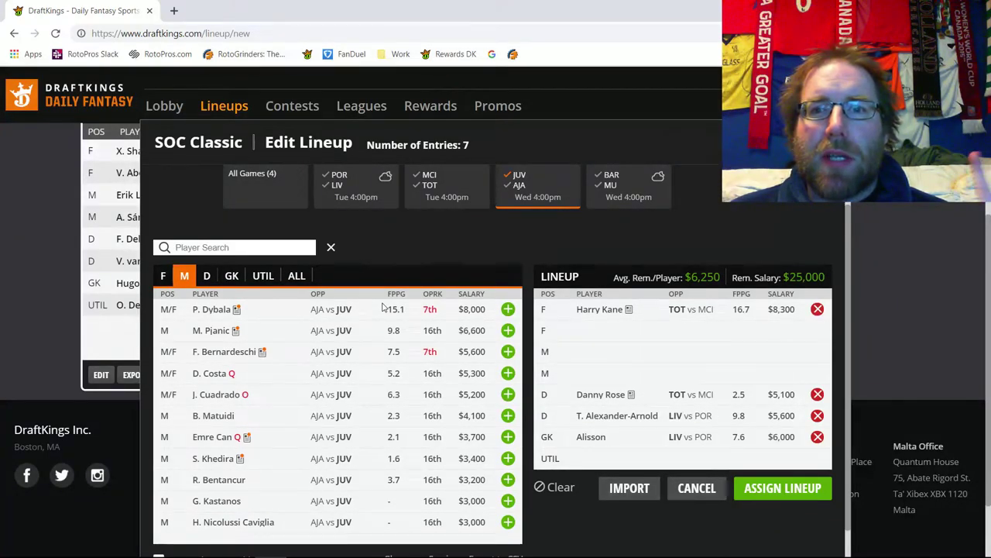
pyautogui.click(508, 330)
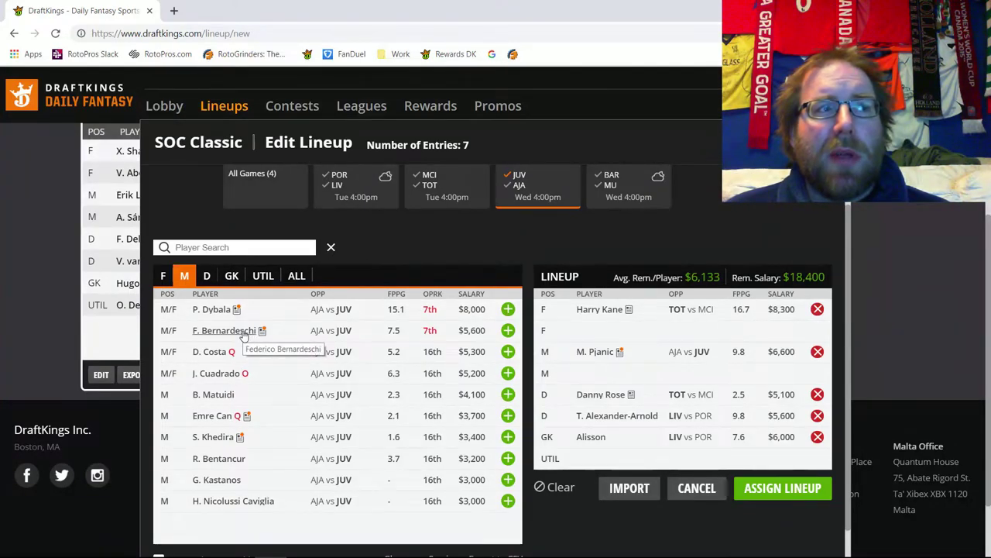
# Look through the Juventus forwards and midfielders and read Paulo Dybala's season stats and latest news.
pyautogui.click(163, 276)
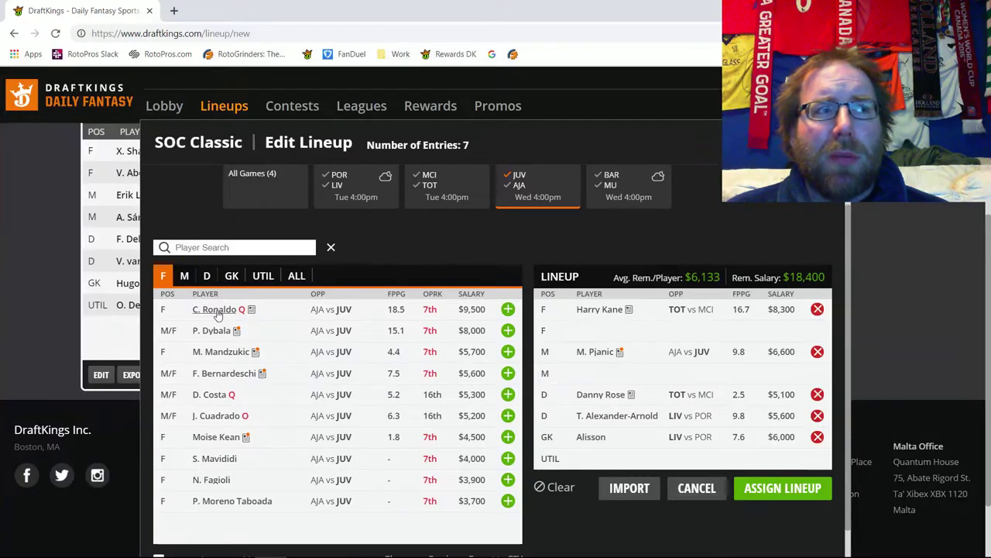
pyautogui.click(186, 279)
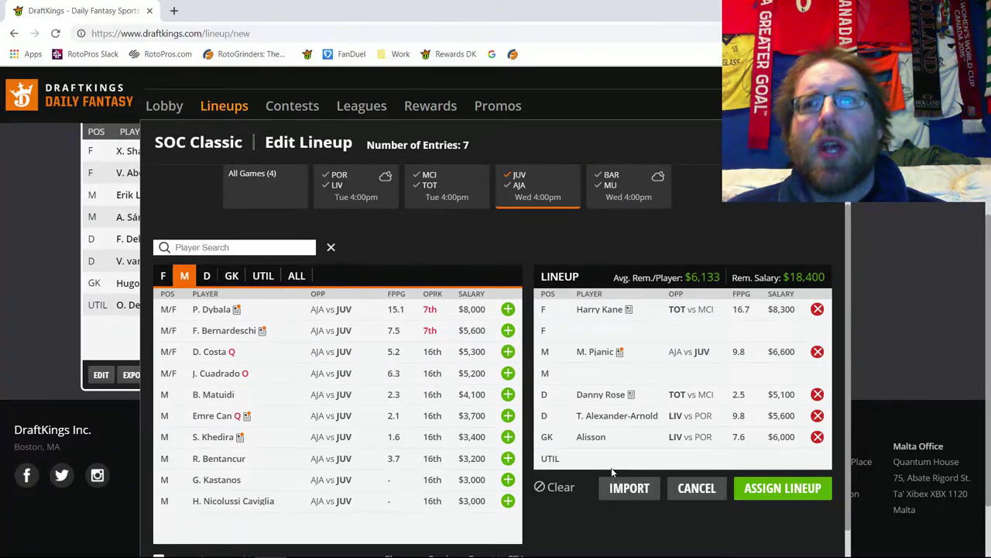
pyautogui.click(215, 311)
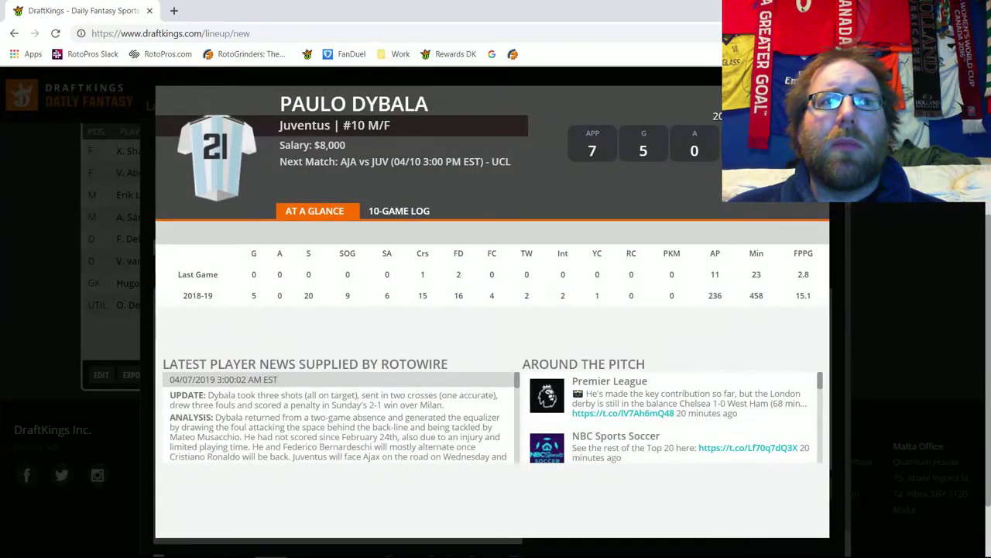
# Close Paulo Dybala's player card and review F. Bernardeschi's 10-game log from the Juventus midfielders.
pyautogui.press('Escape')
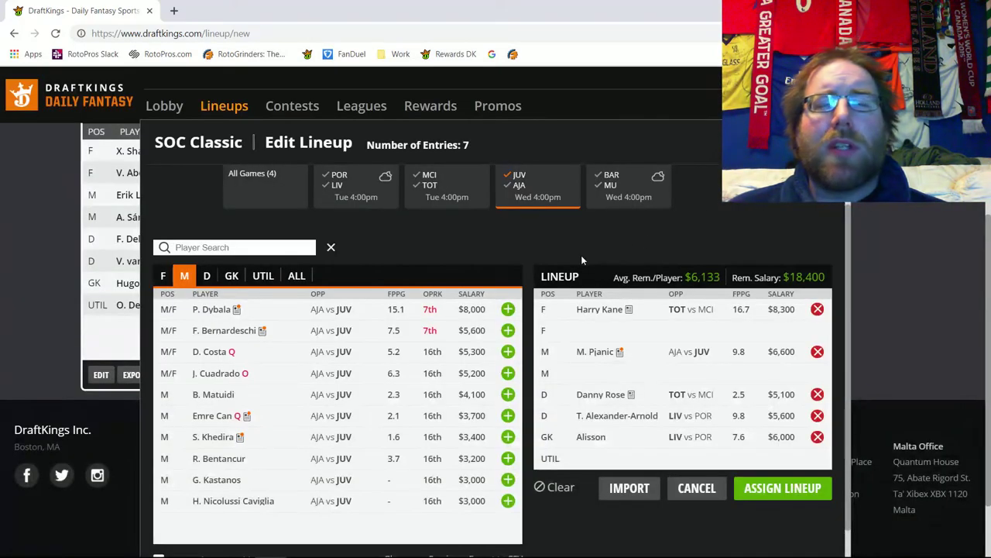
pyautogui.click(232, 331)
pyautogui.click(423, 220)
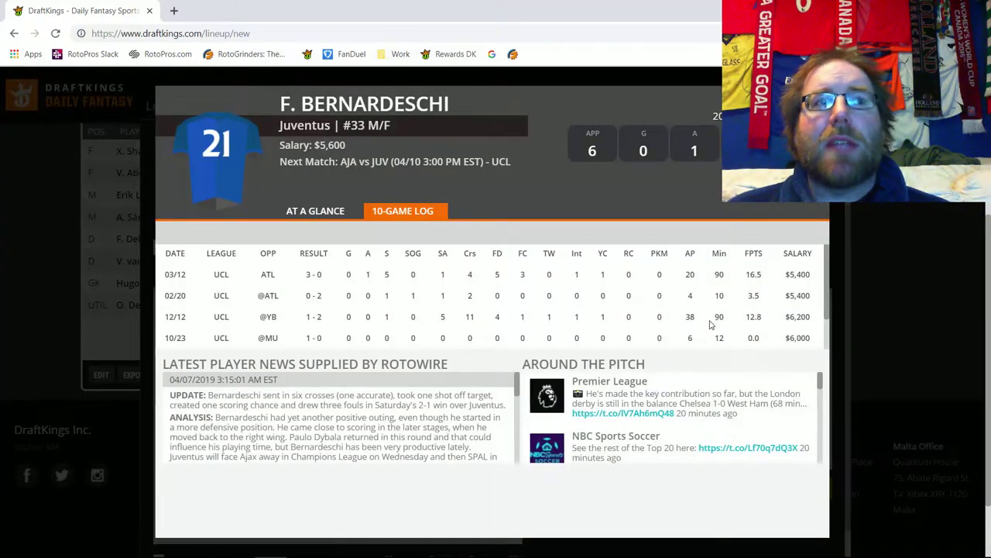
pyautogui.press('Escape')
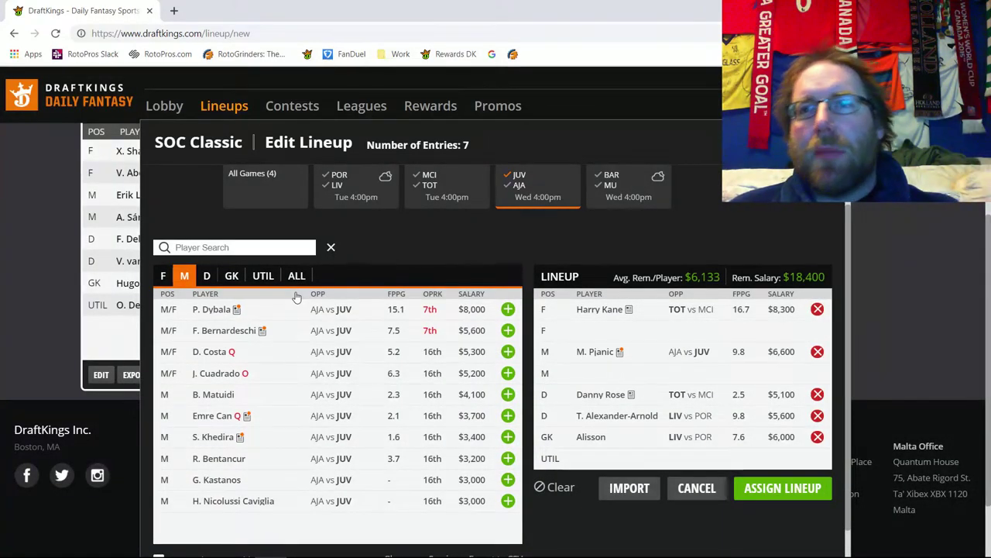
# Look over the Juventus forwards and review C. Ronaldo's season stats, latest news and 10-game log.
pyautogui.click(162, 276)
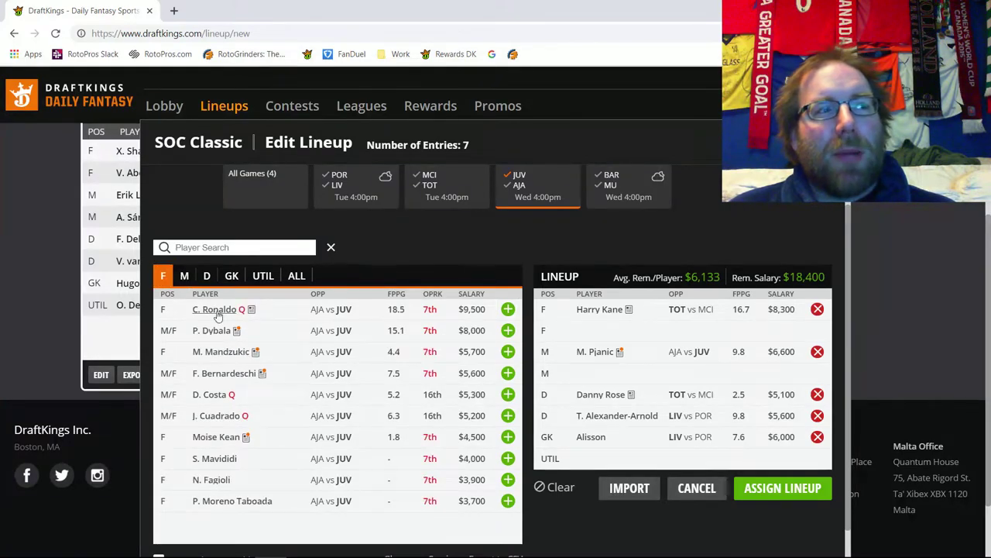
pyautogui.click(508, 309)
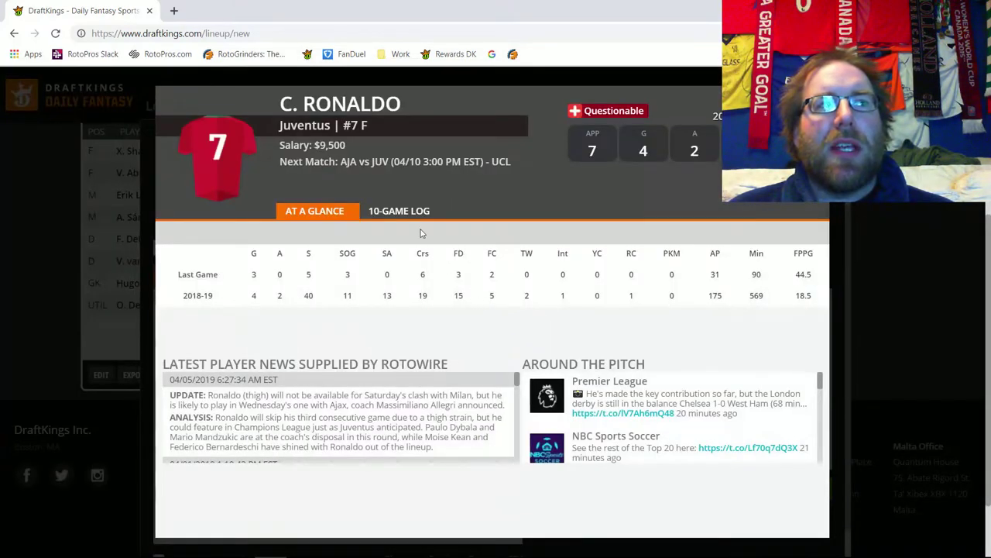
pyautogui.click(410, 212)
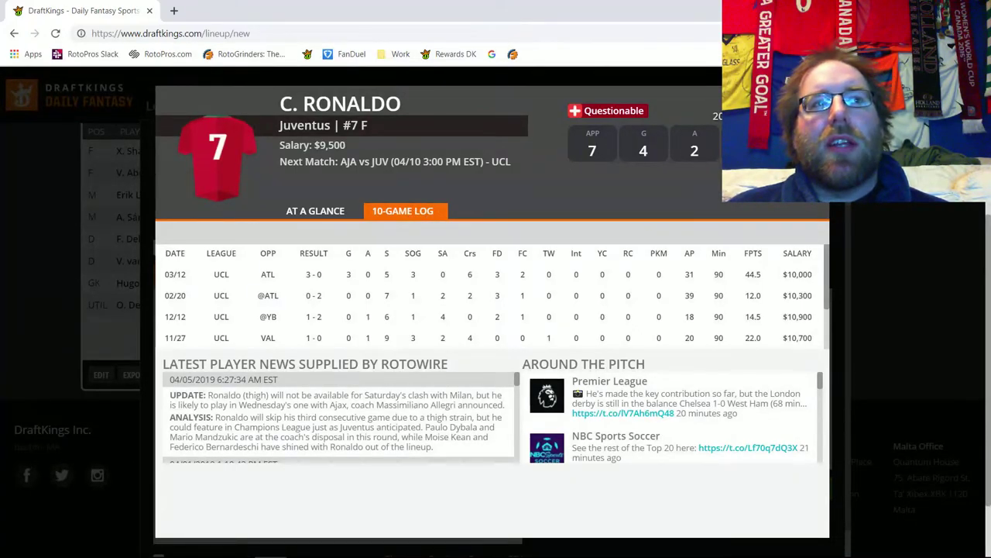
pyautogui.press('Escape')
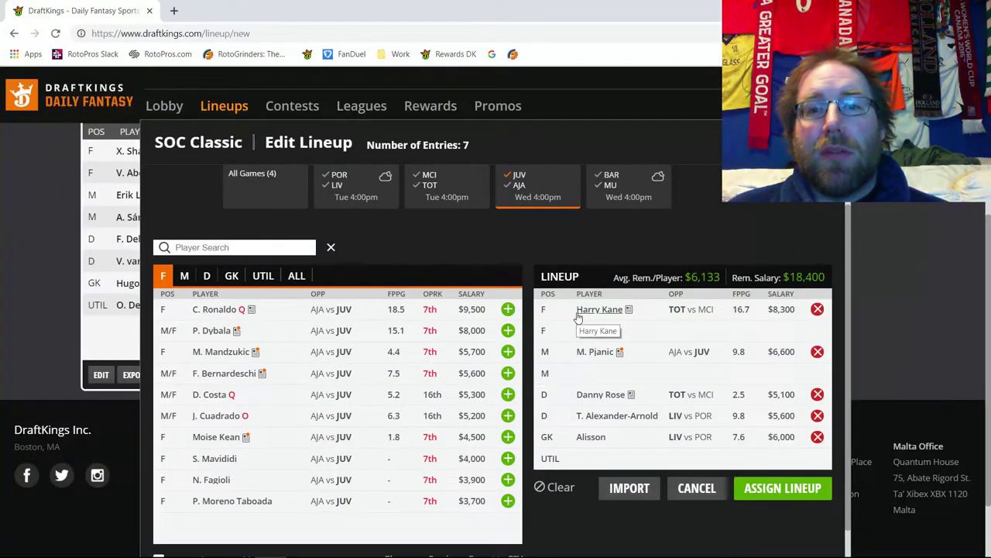